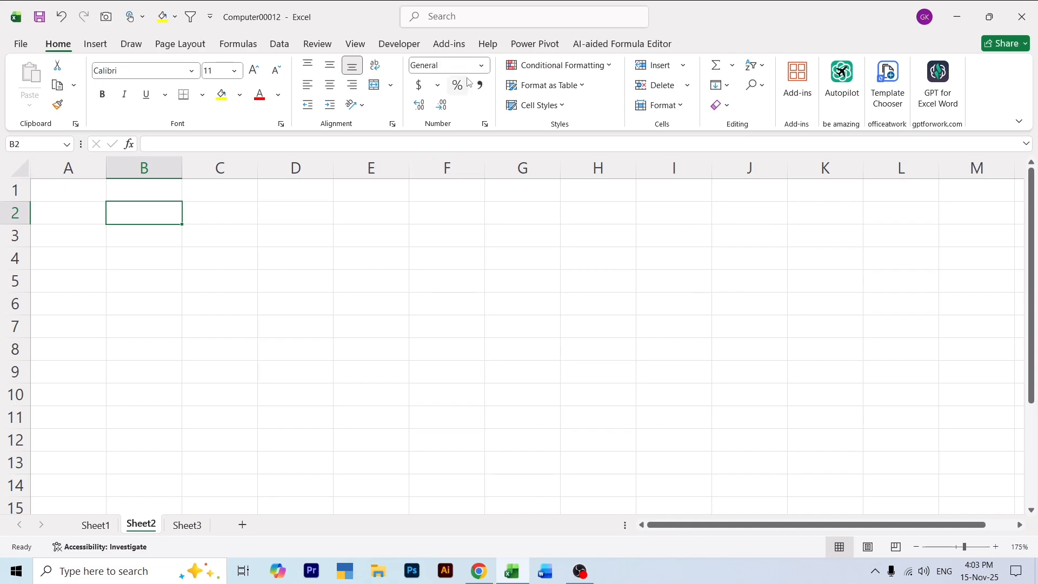
pyautogui.click(481, 66)
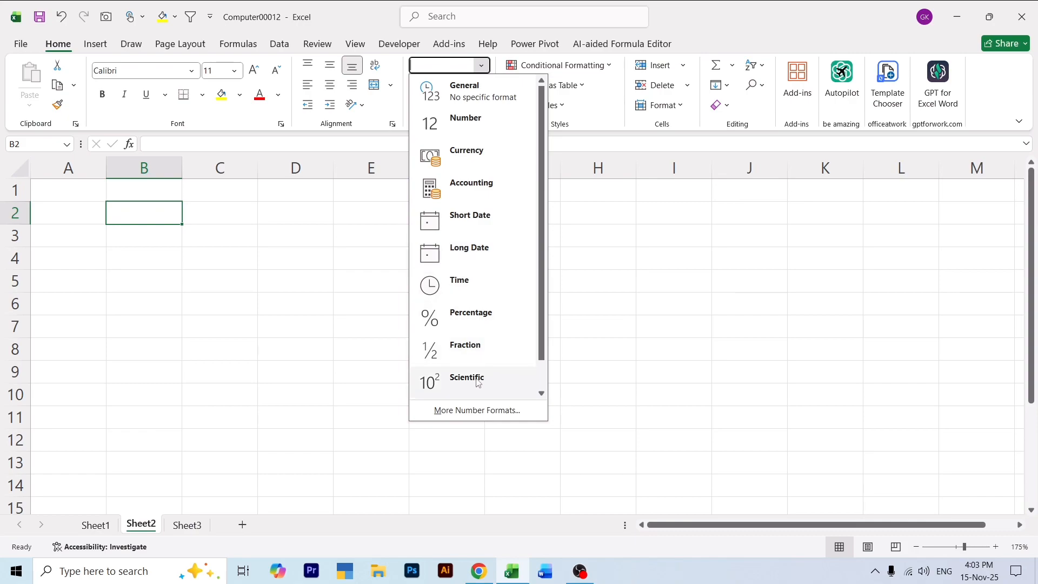
pyautogui.click(541, 393)
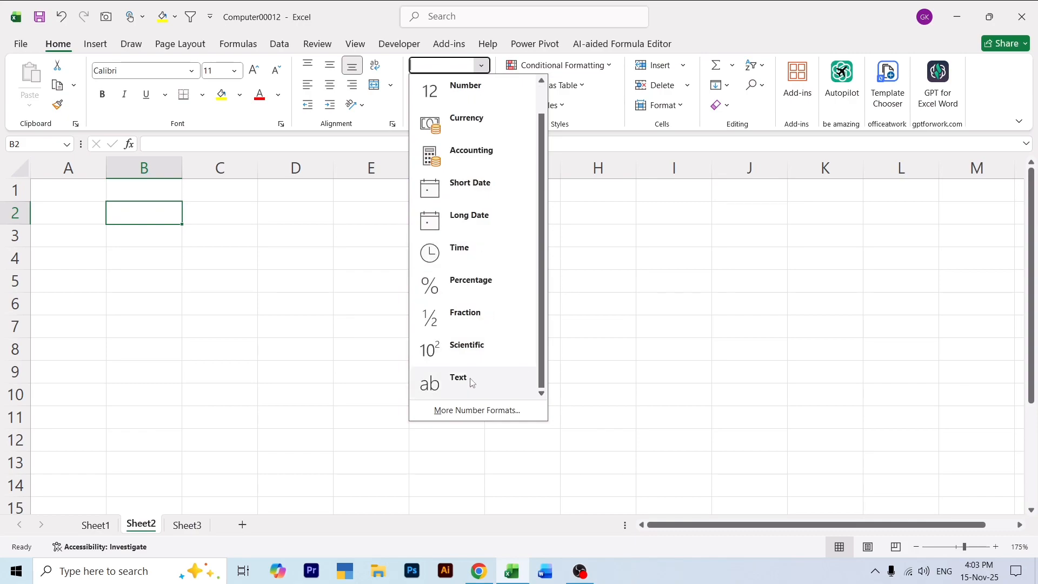
pyautogui.scroll(1, 459, 227)
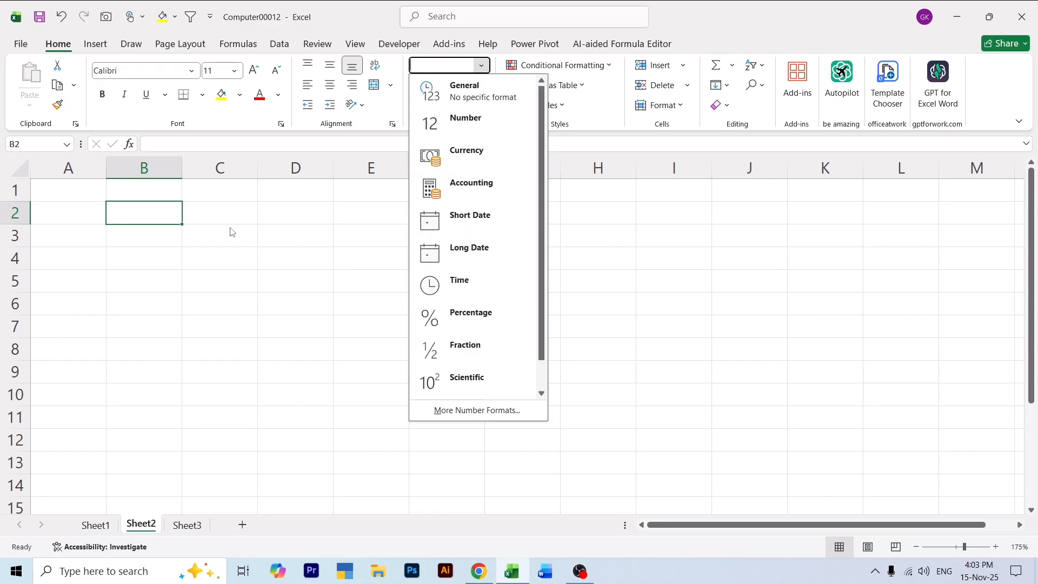
pyautogui.click(152, 220)
pyautogui.click(222, 213)
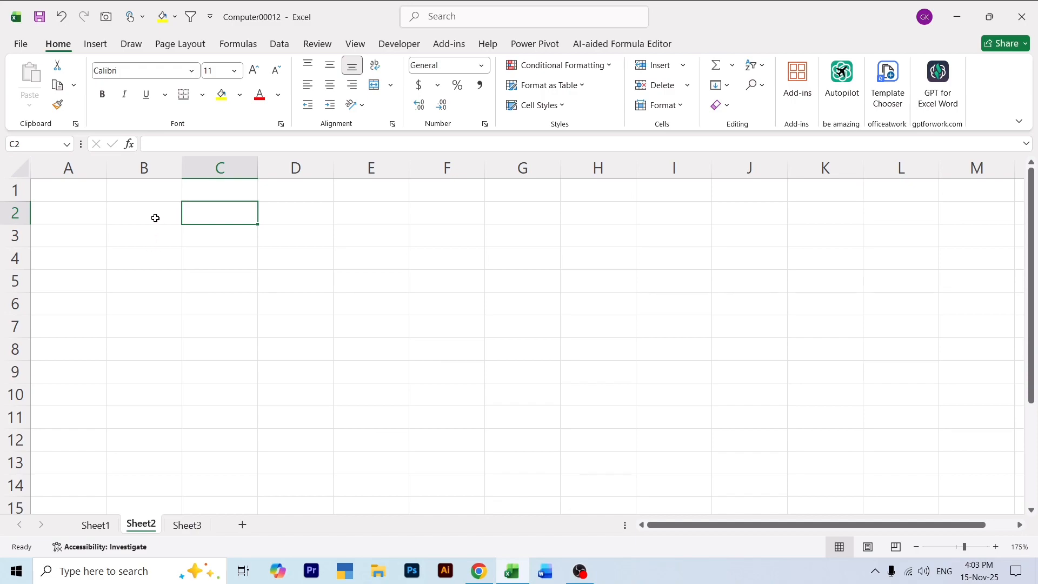
# Format the whole of column B as Number with 0 decimal places and negative numbers shown in red parentheses.
pyautogui.click(155, 168)
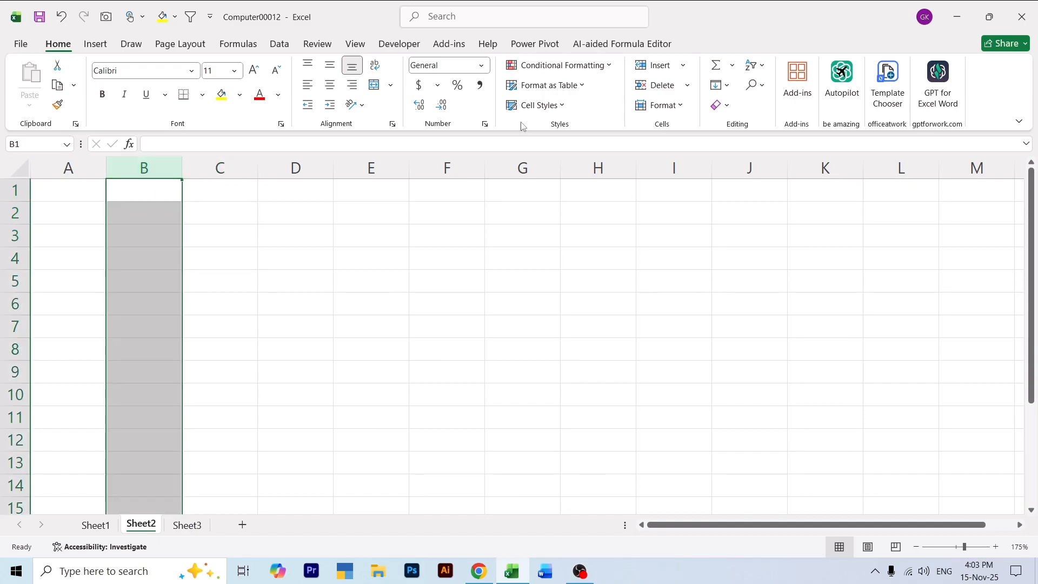
pyautogui.click(482, 65)
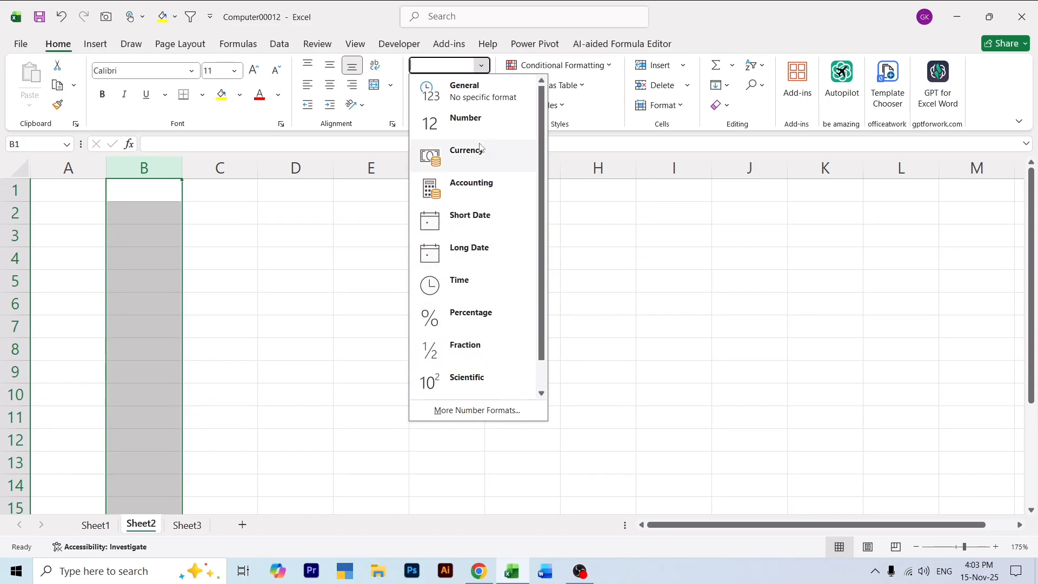
pyautogui.click(450, 410)
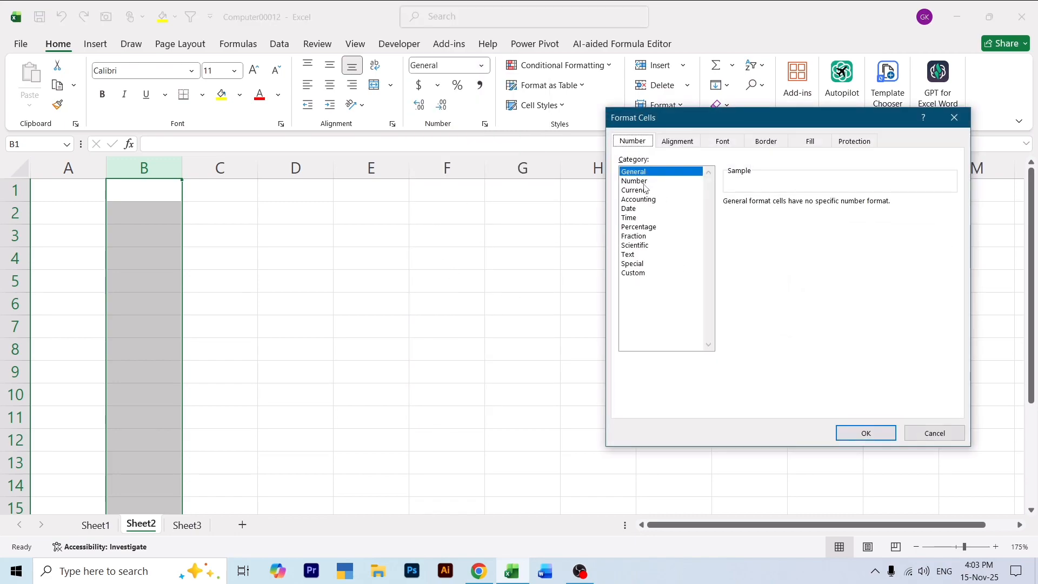
pyautogui.click(644, 182)
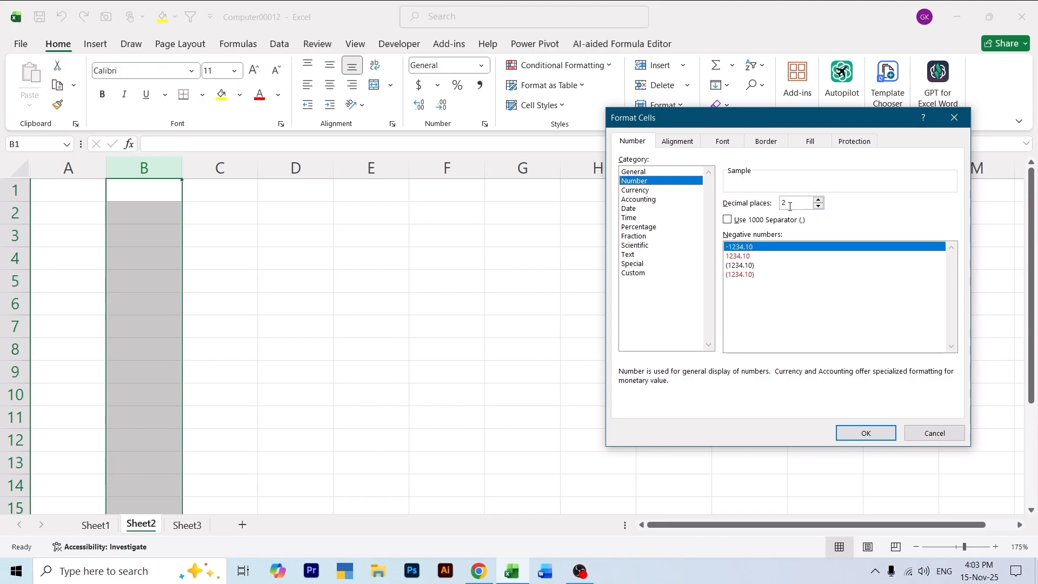
pyautogui.moveTo(793, 204); pyautogui.dragTo(772, 207)
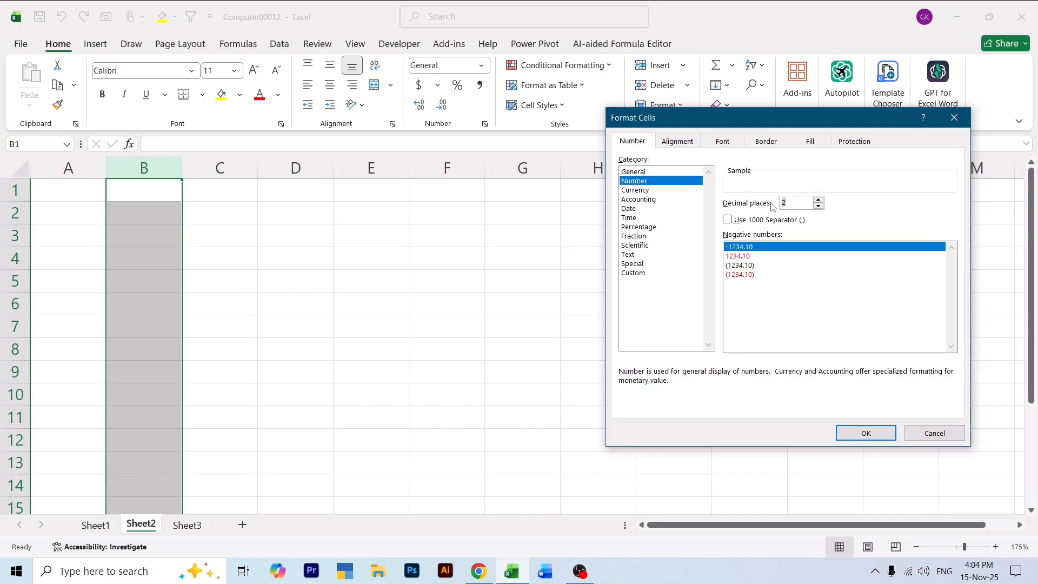
pyautogui.click(819, 207)
pyautogui.click(819, 206)
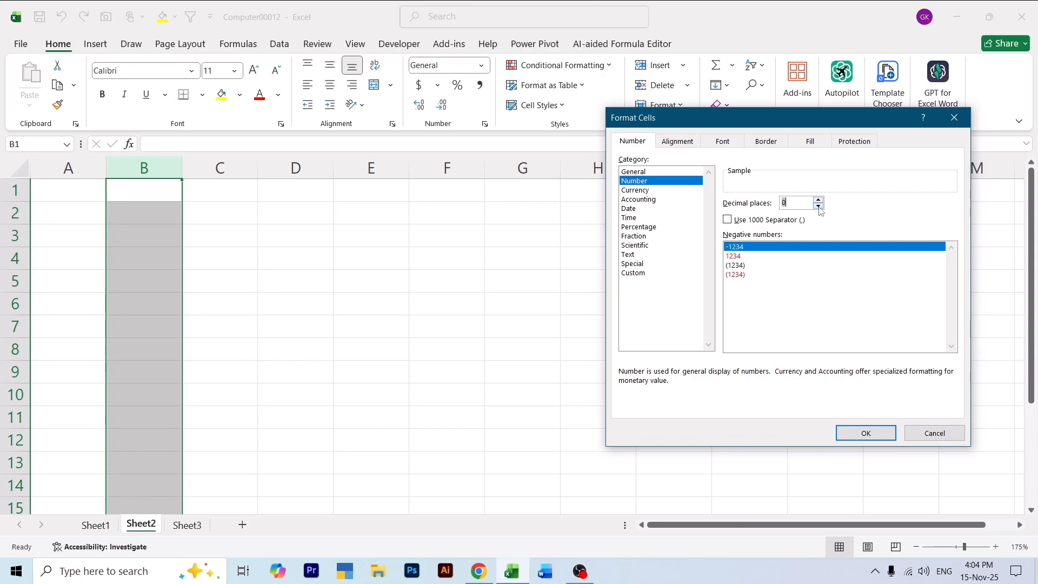
pyautogui.click(741, 274)
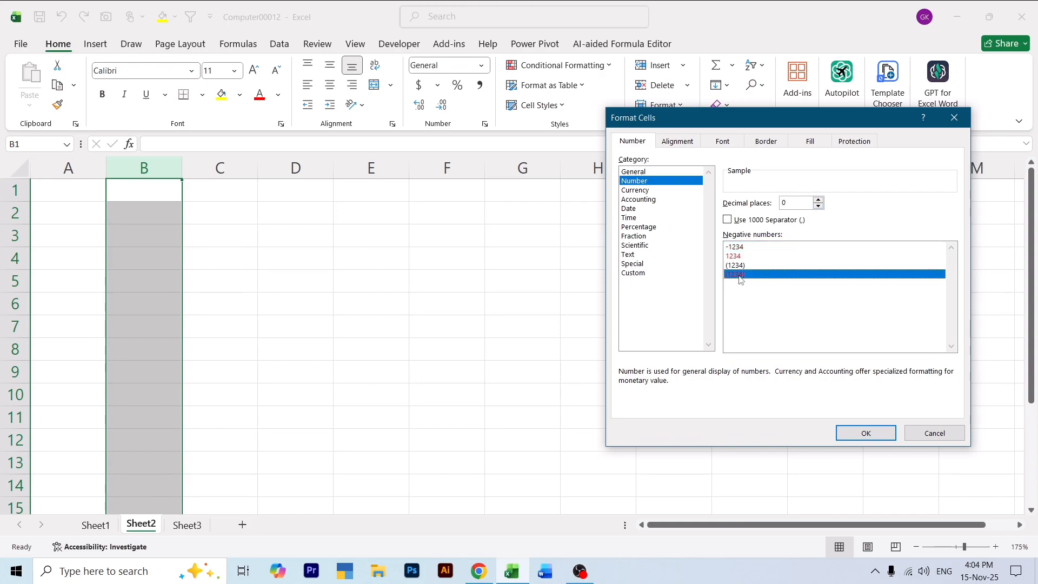
pyautogui.click(865, 433)
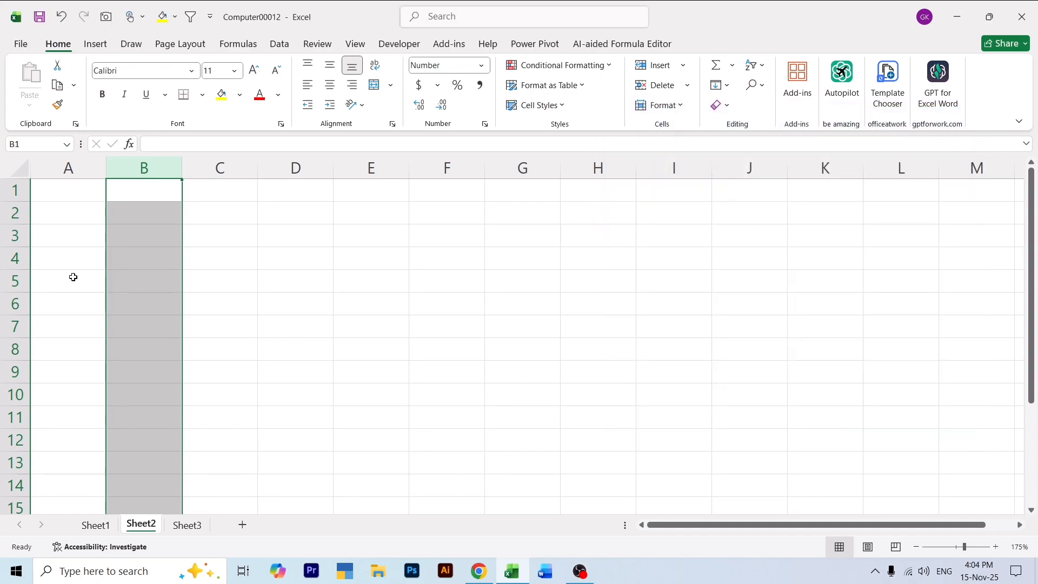
# Enter 15122 in cell B2 and -1542 in cell B3.
pyautogui.click(134, 211)
pyautogui.write('151')
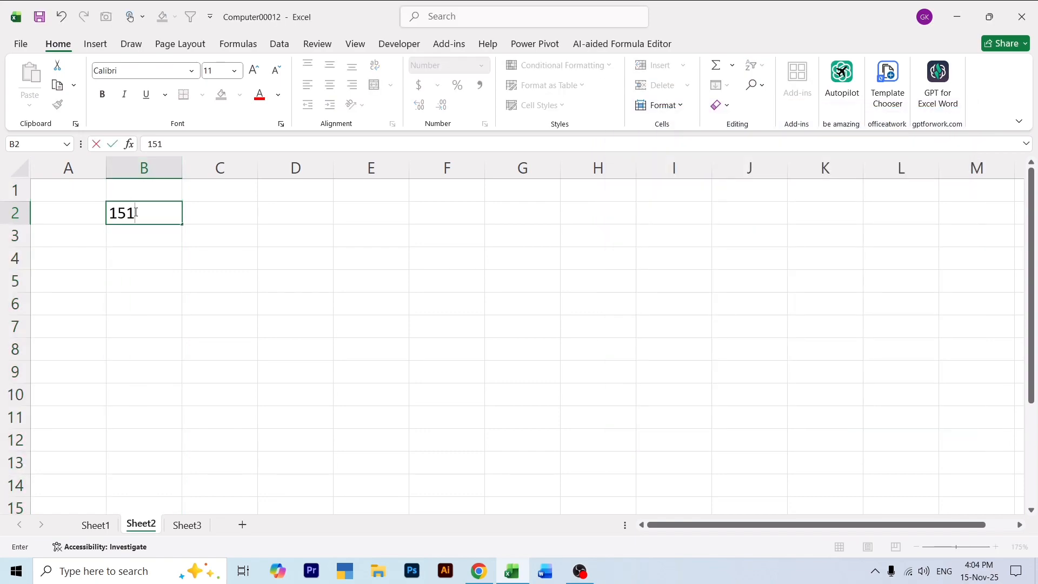
pyautogui.write('22')
pyautogui.press('Return')
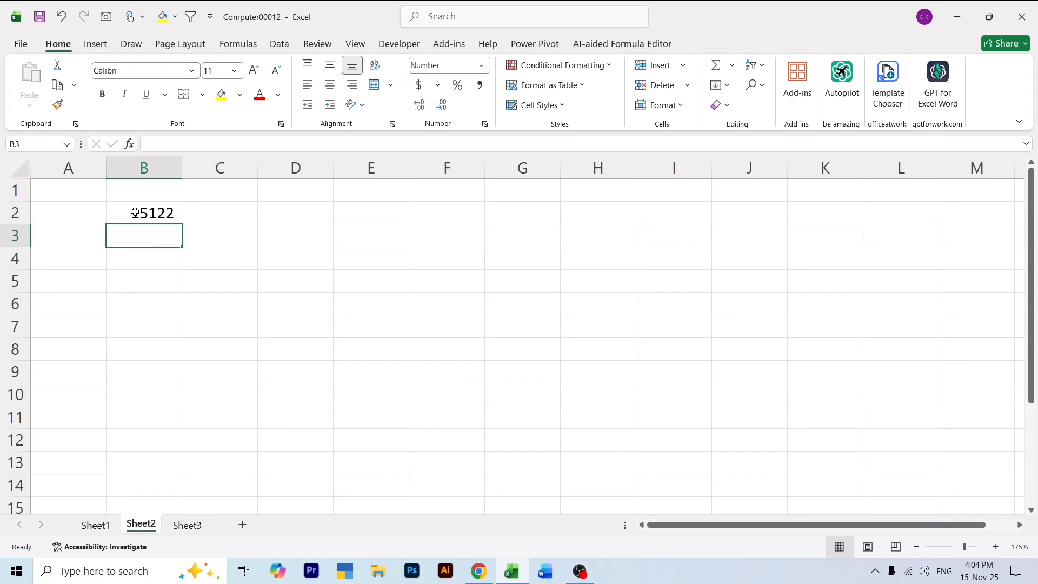
pyautogui.write('-1542')
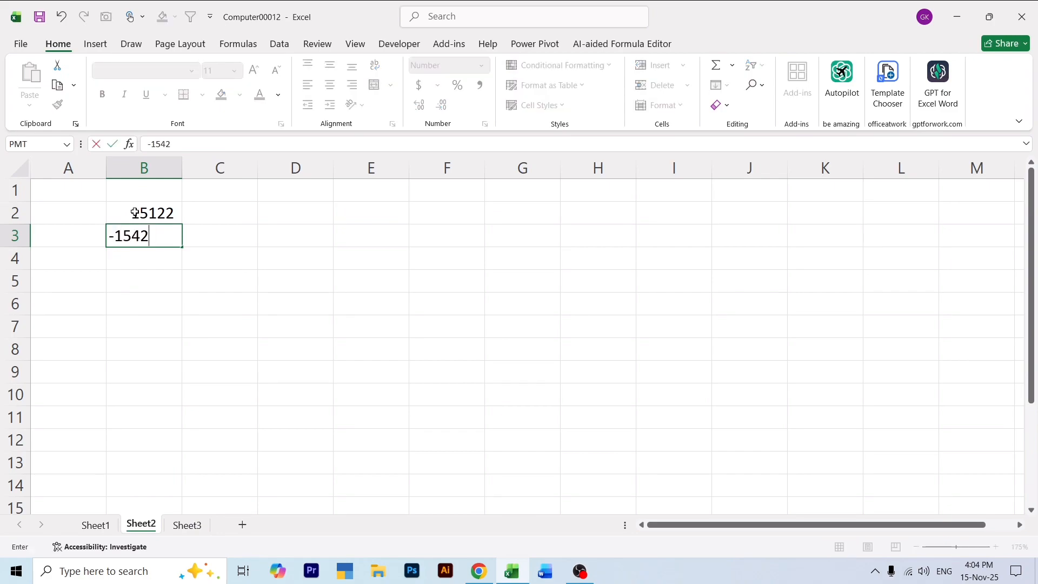
pyautogui.press('Return')
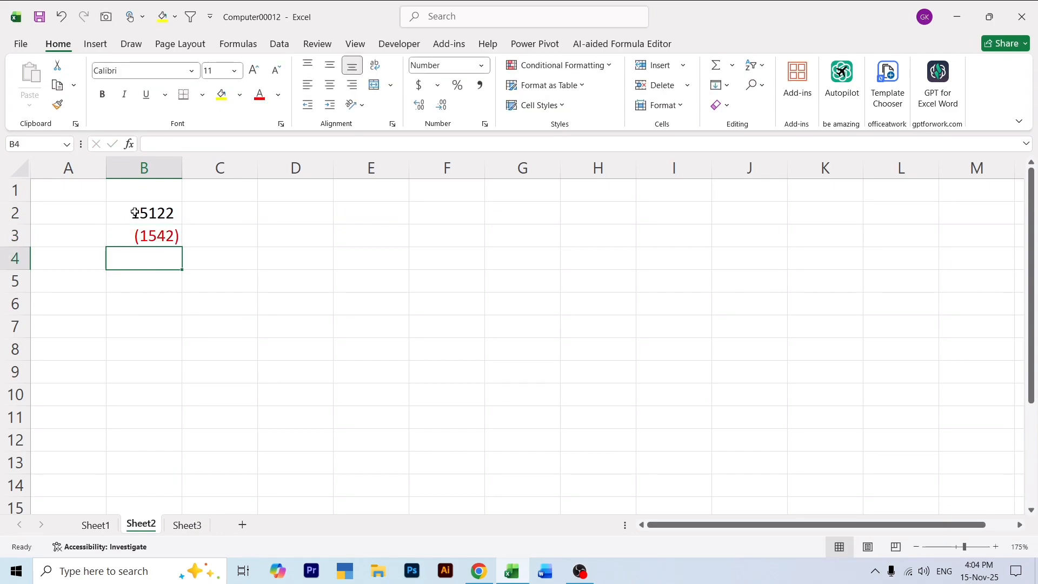
# Choose the Currency category with 0 decimal places as the number format for the whole of column C.
pyautogui.click(223, 168)
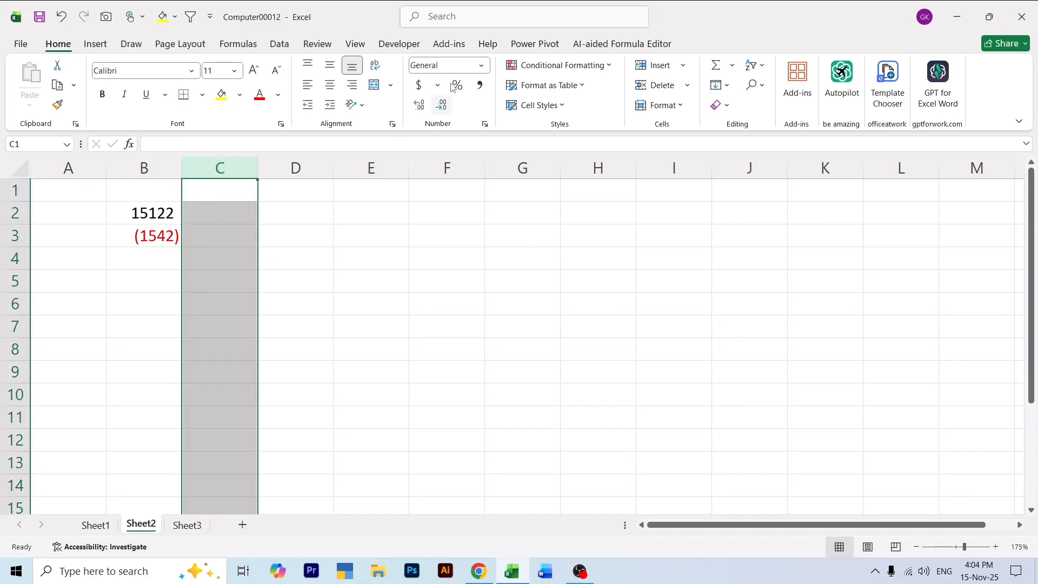
pyautogui.click(481, 65)
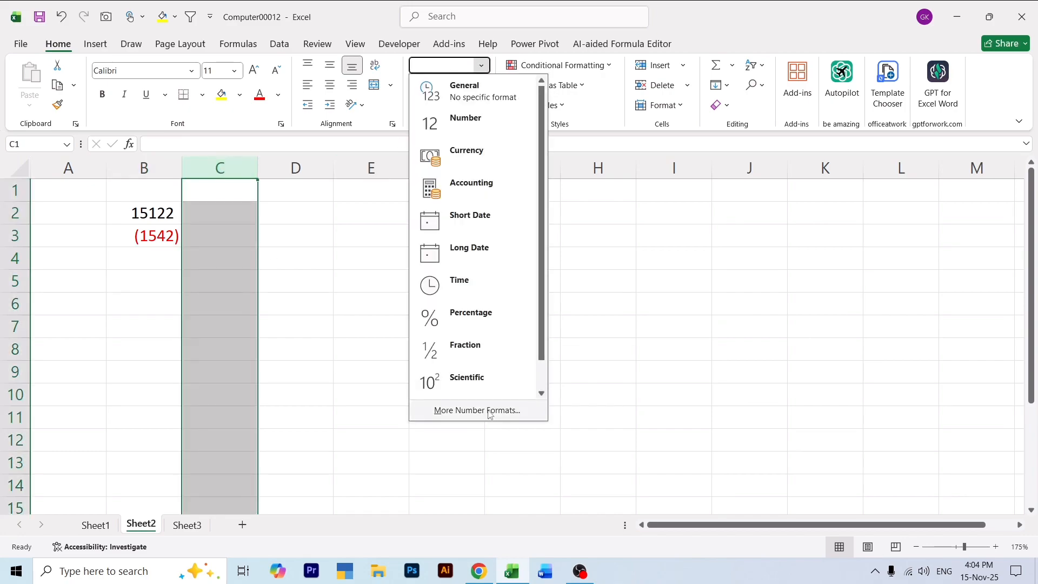
pyautogui.click(535, 409)
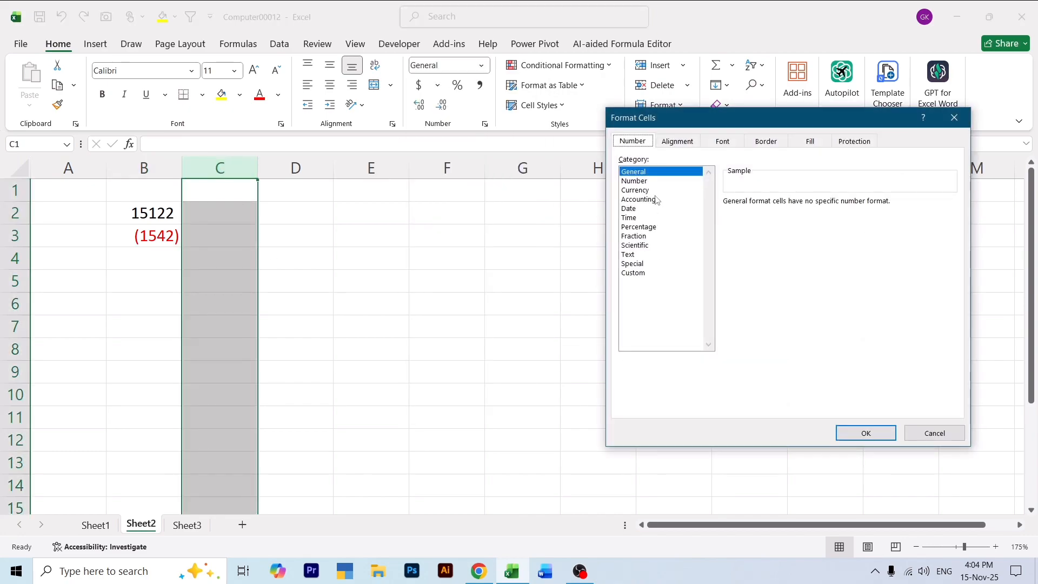
pyautogui.click(649, 190)
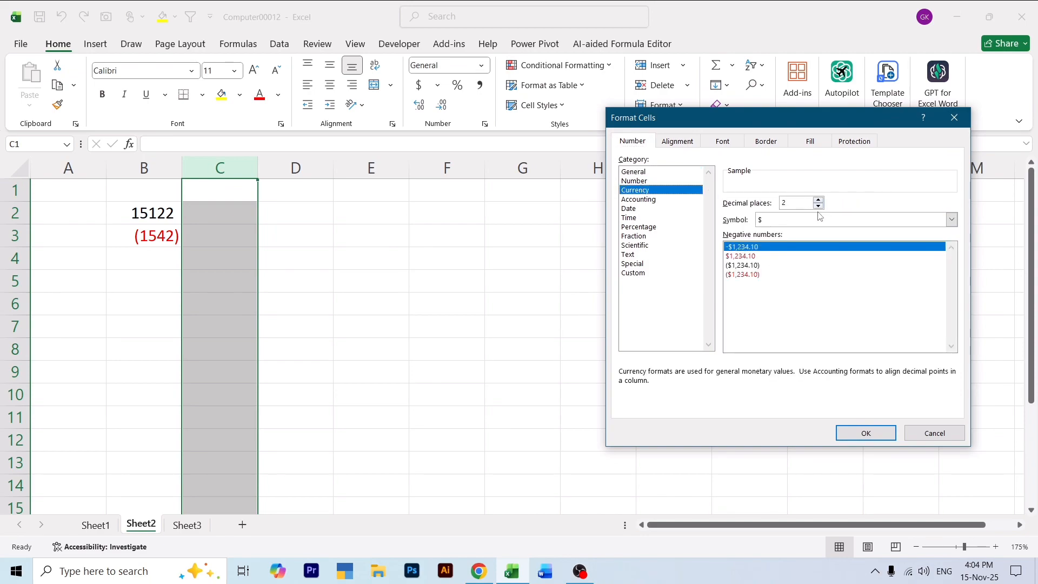
pyautogui.click(818, 207)
pyautogui.click(818, 207)
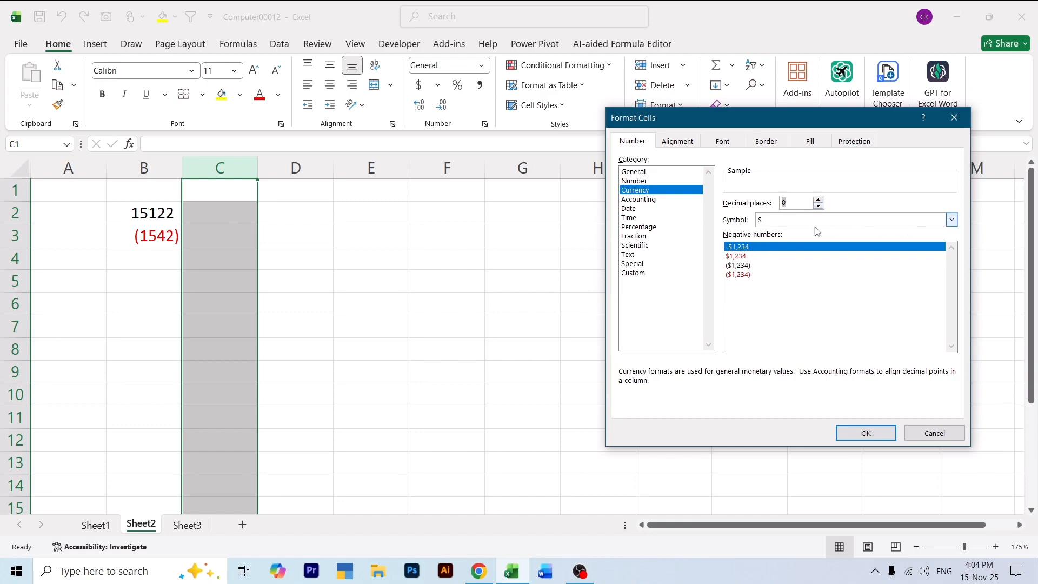
# Set the currency symbol to ₹ Hindi and apply the format to column C.
pyautogui.click(951, 220)
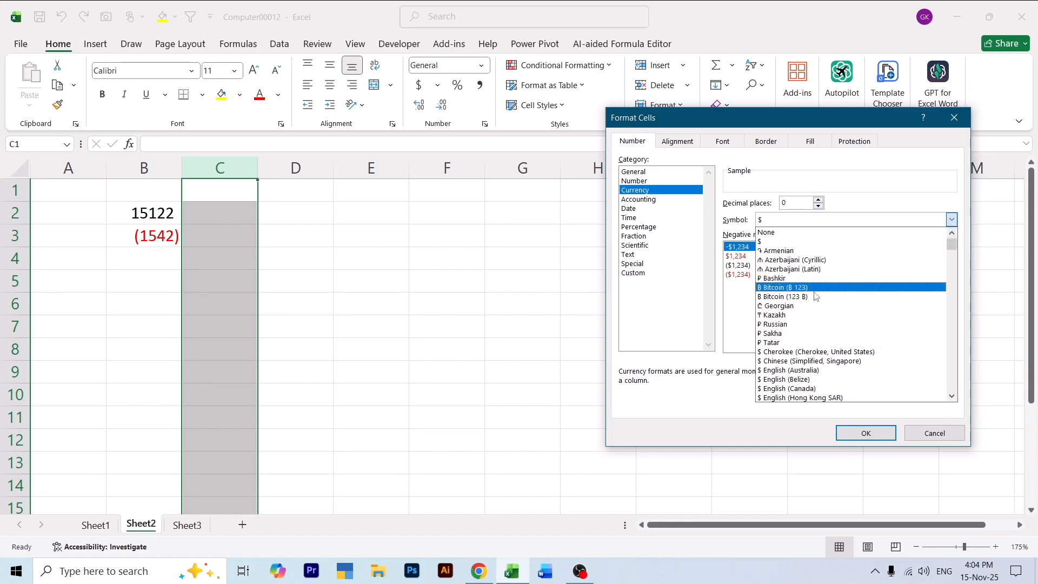
pyautogui.scroll(-9, 799, 337)
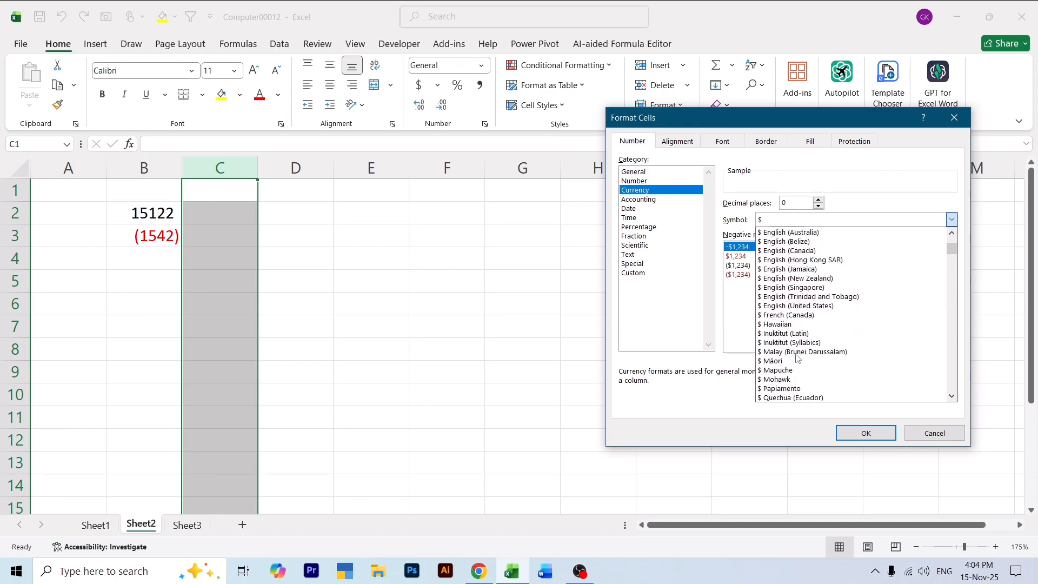
pyautogui.scroll(-12, 797, 358)
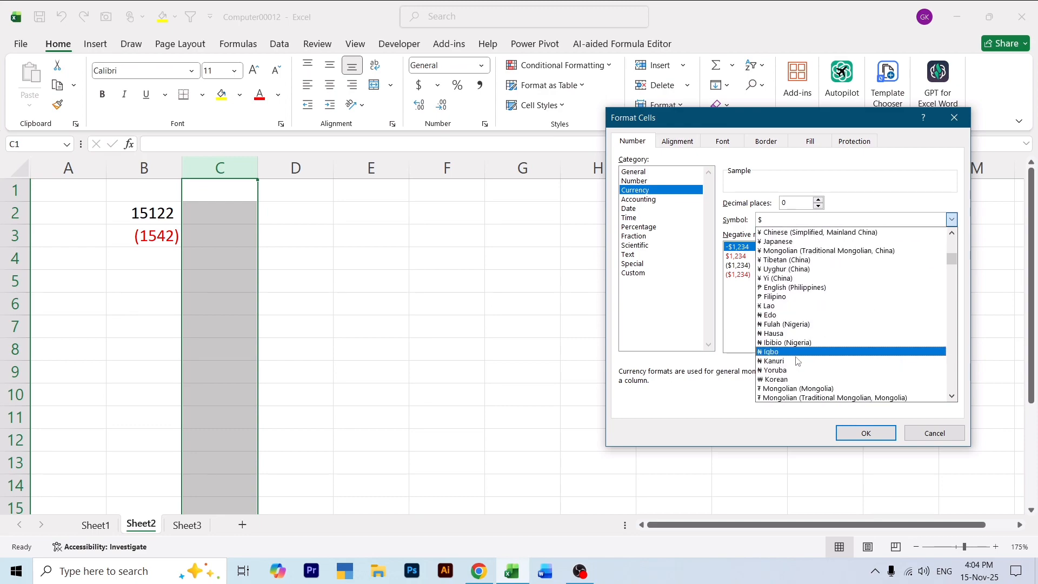
pyautogui.scroll(-12, 797, 359)
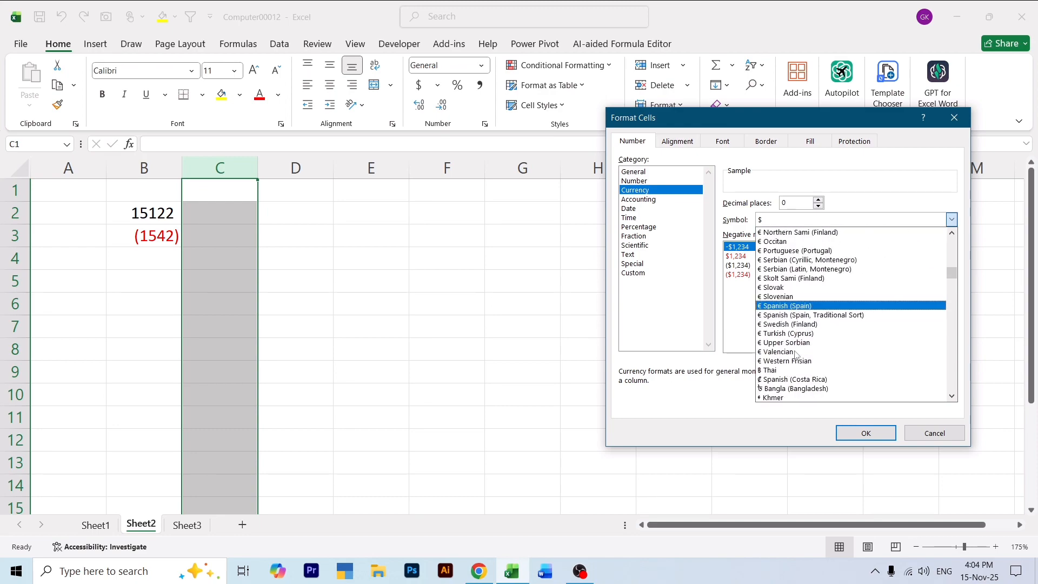
pyautogui.scroll(-2, 796, 354)
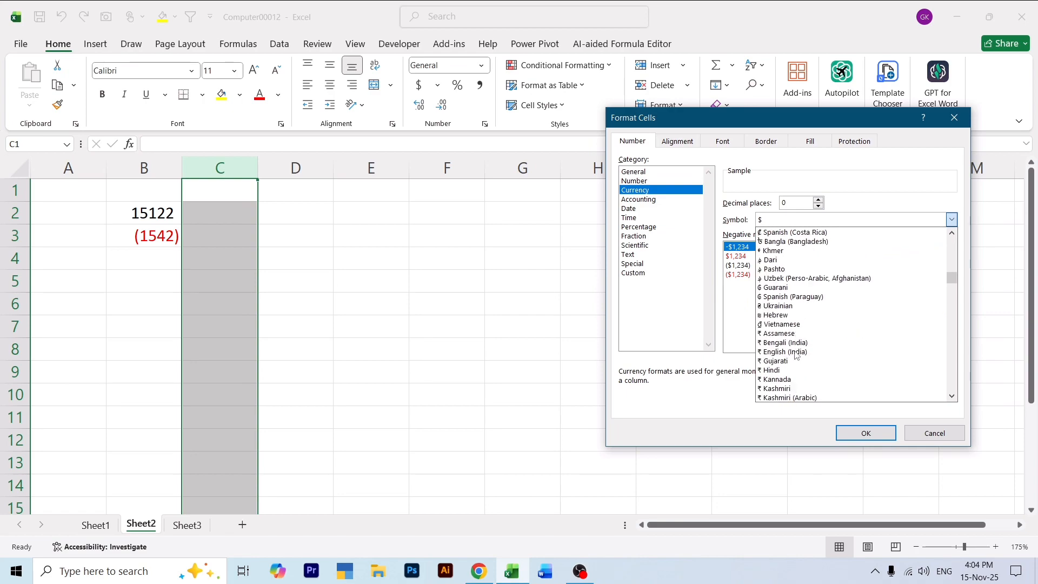
pyautogui.click(774, 372)
pyautogui.click(859, 433)
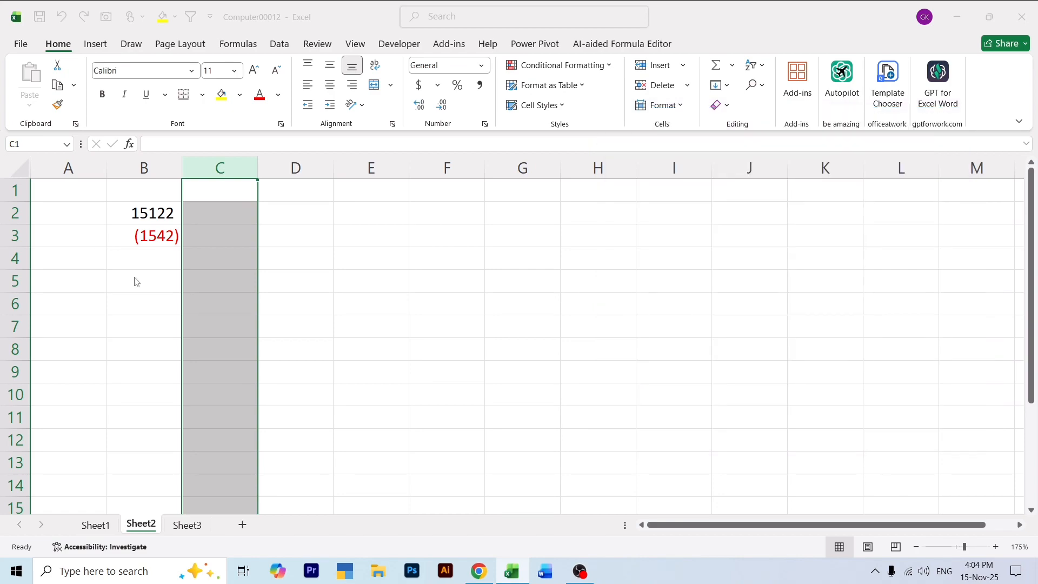
# Enter 28415 in cell C2 and -28156 in cell C3.
pyautogui.click(226, 213)
pyautogui.write('28415')
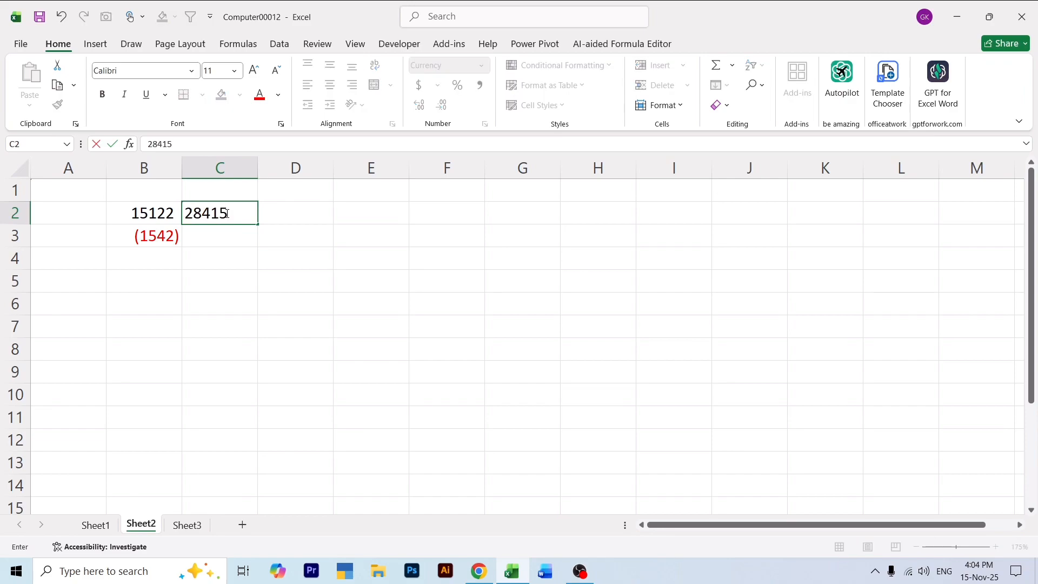
pyautogui.press('Return')
pyautogui.write('-28156')
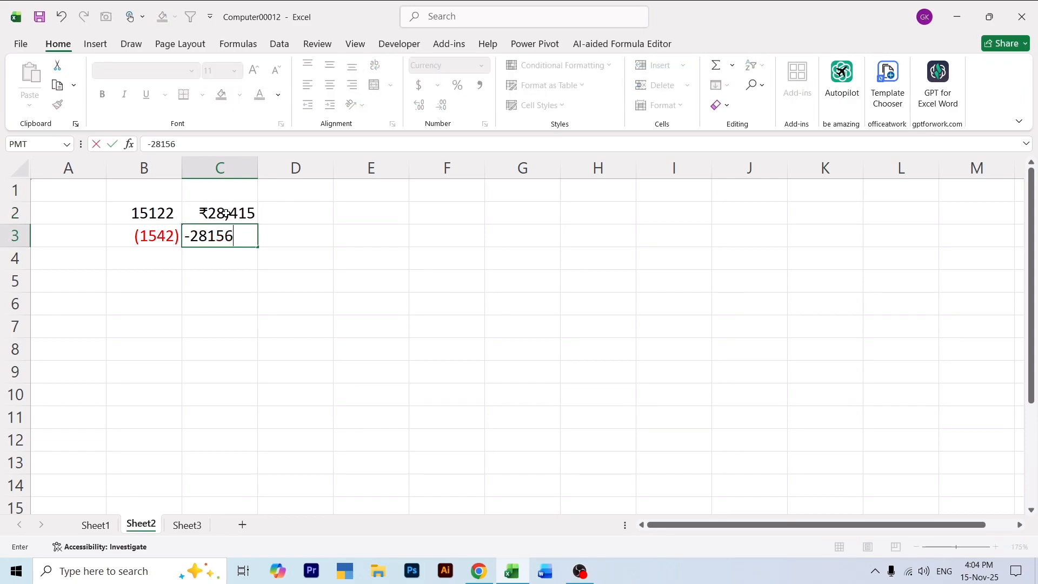
pyautogui.press('Return')
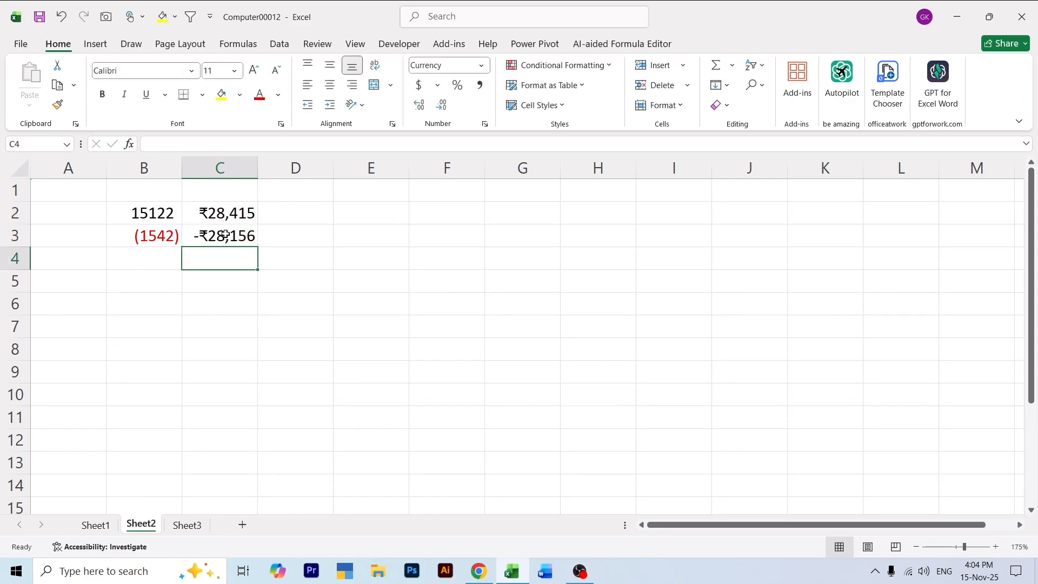
pyautogui.click(220, 236)
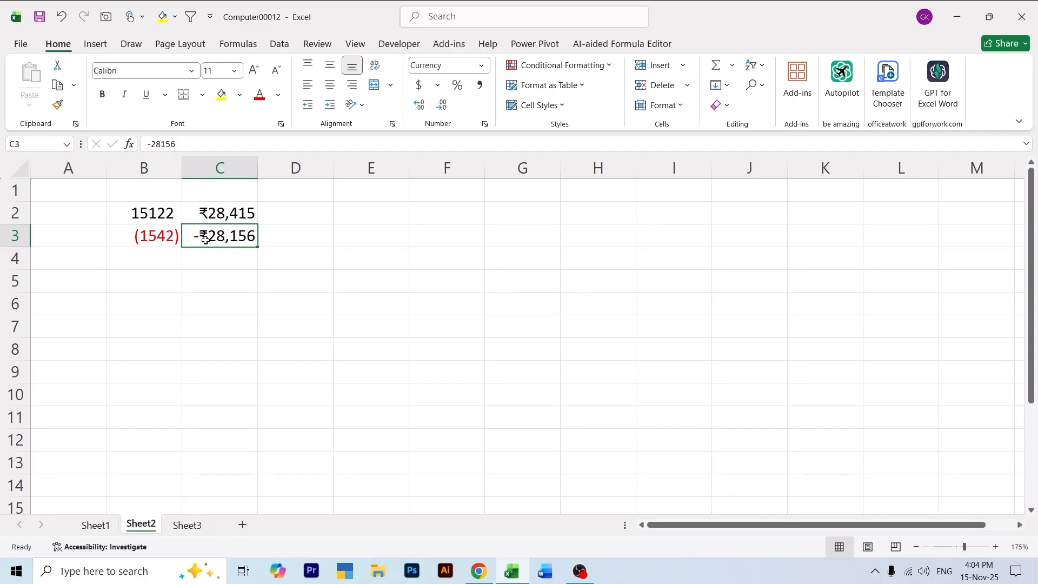
# Apply the Accounting number format with 2 decimal places and the $ symbol to the whole of column D.
pyautogui.click(288, 167)
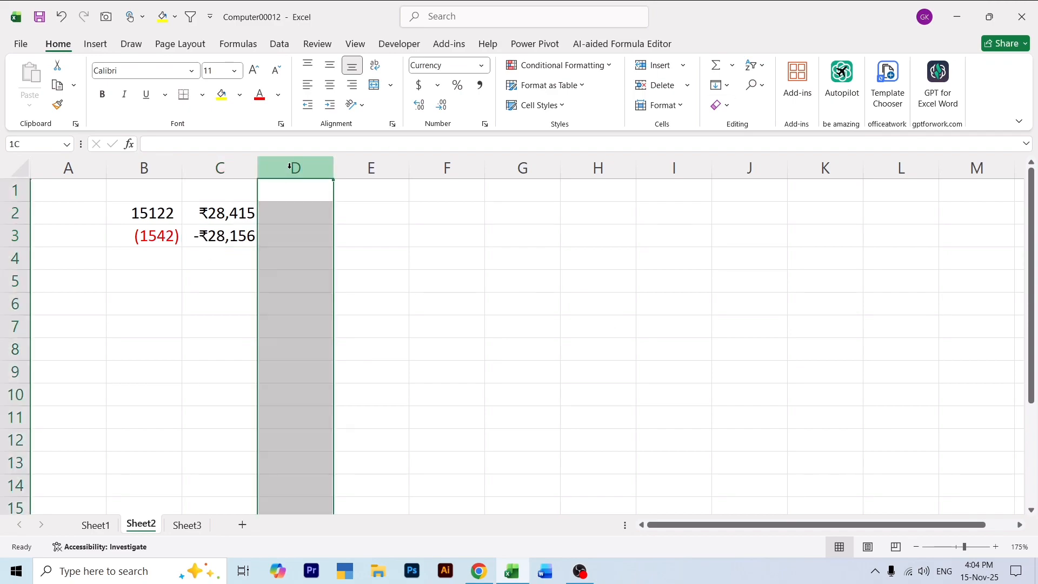
pyautogui.click(481, 65)
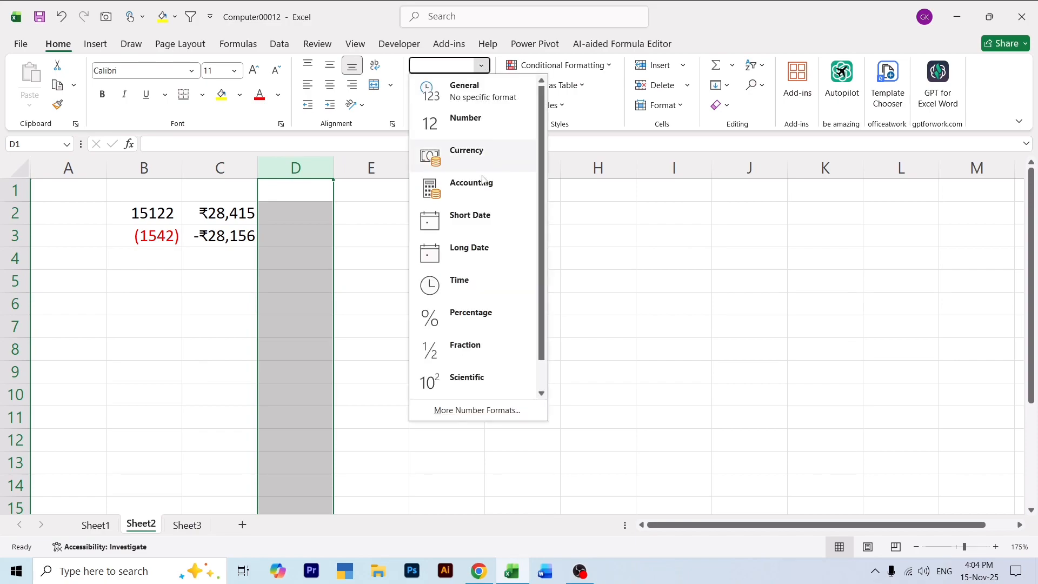
pyautogui.click(459, 416)
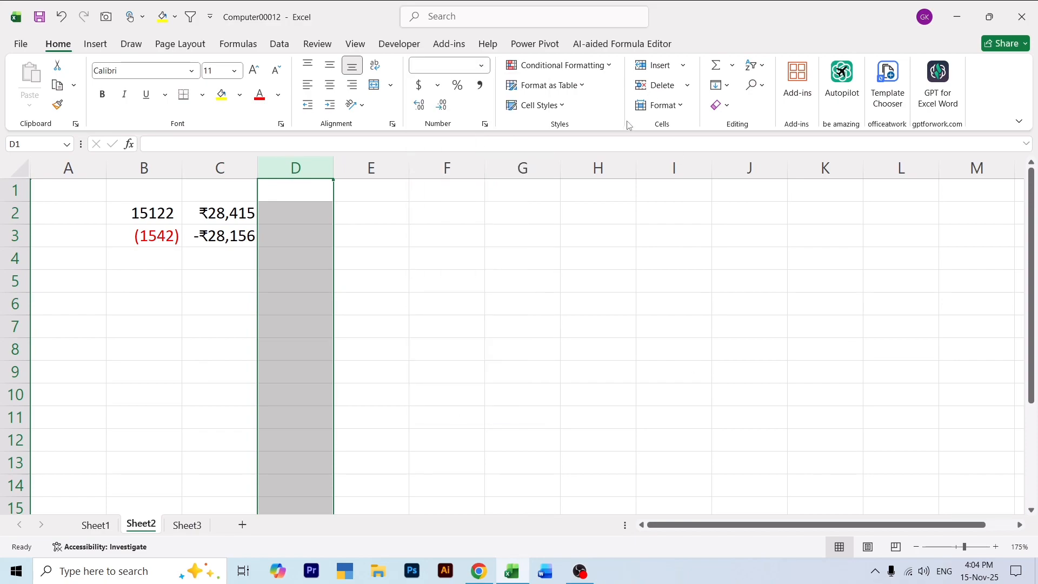
pyautogui.click(636, 201)
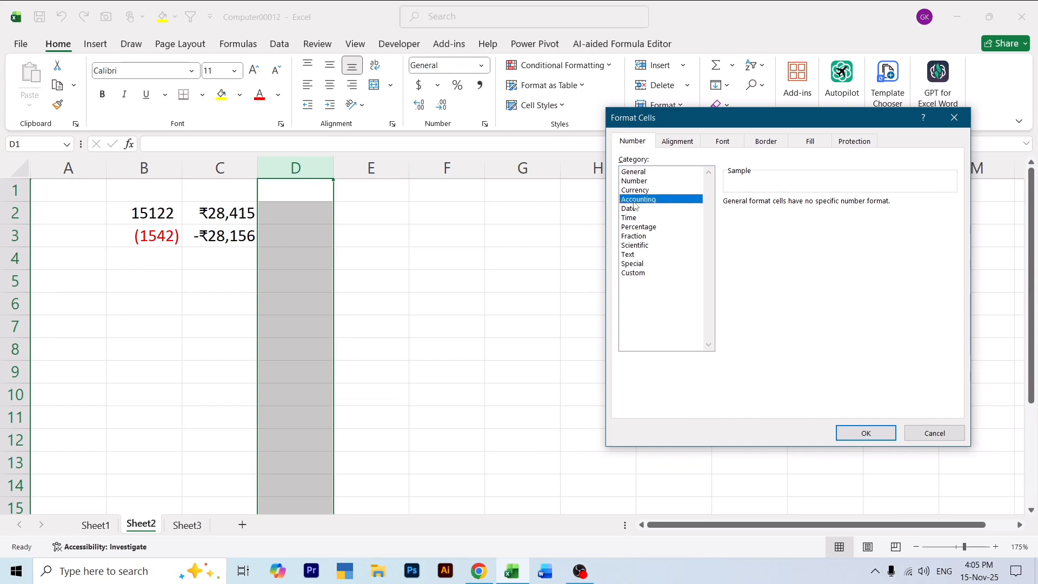
pyautogui.doubleClick(818, 205)
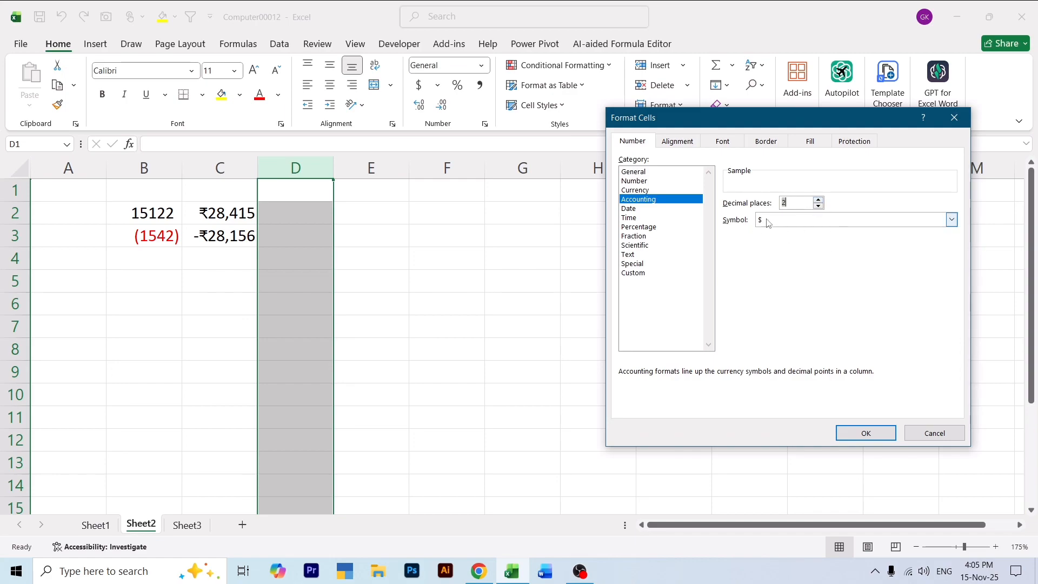
pyautogui.click(866, 432)
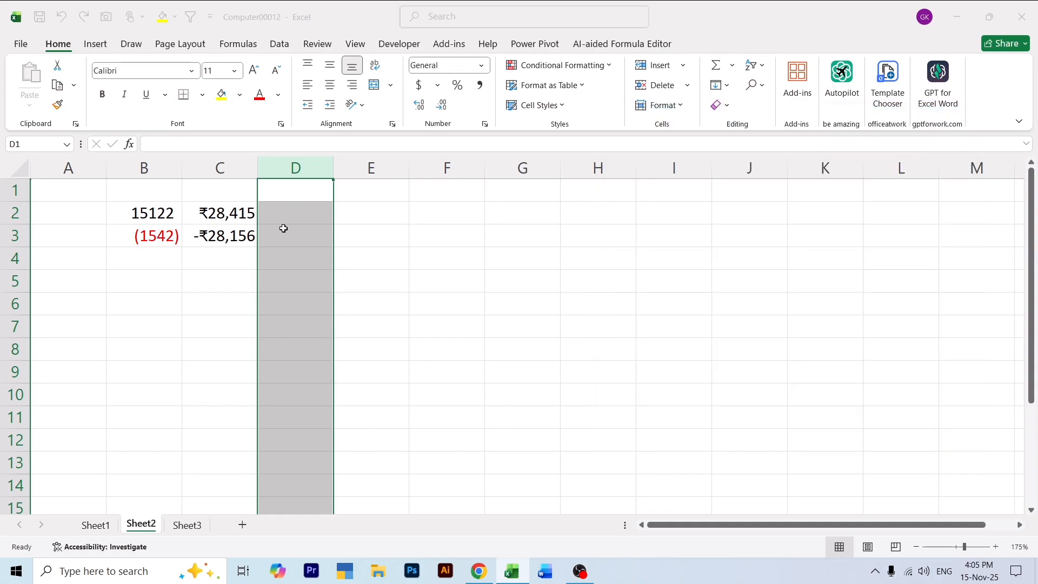
# Enter 15256 in cell D2 and 595 in cell D3.
pyautogui.click(282, 212)
pyautogui.write('15,25')
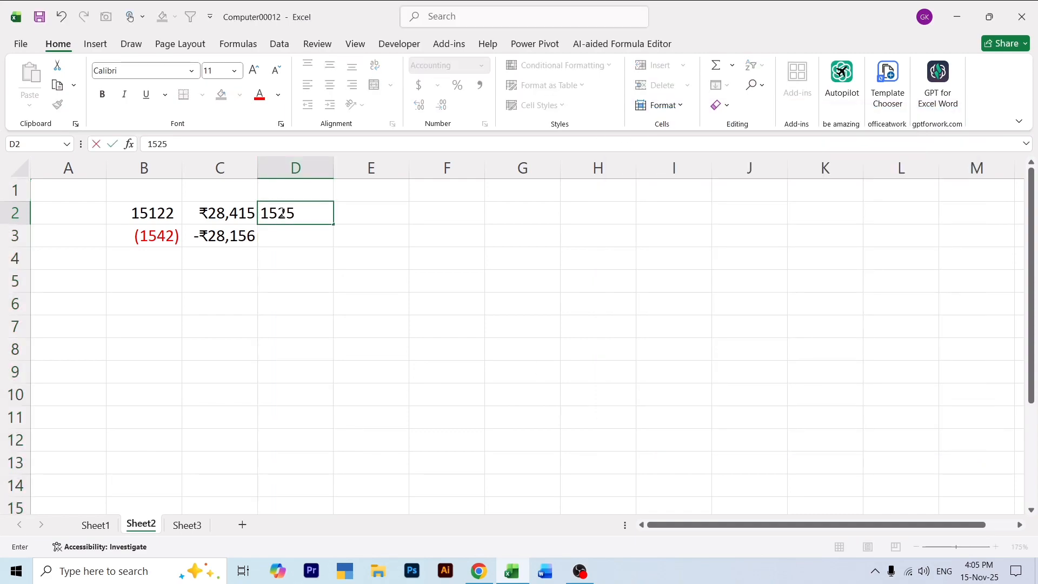
pyautogui.write('6')
pyautogui.press('Return')
pyautogui.write('595')
pyautogui.press('Return')
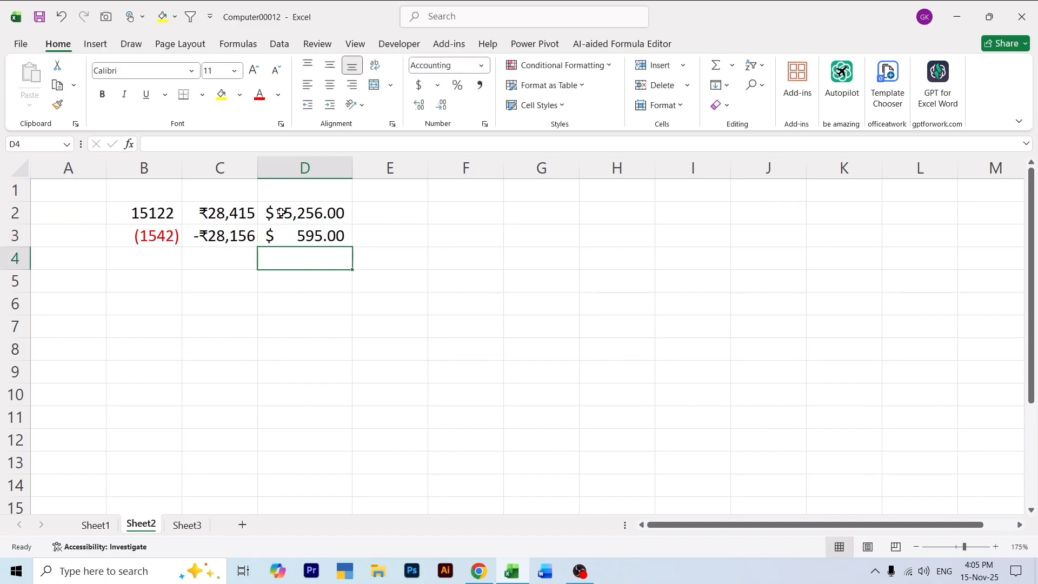
# Apply the Date format of type *Wednesday, March 14, 2012 to the whole of column E.
pyautogui.click(390, 172)
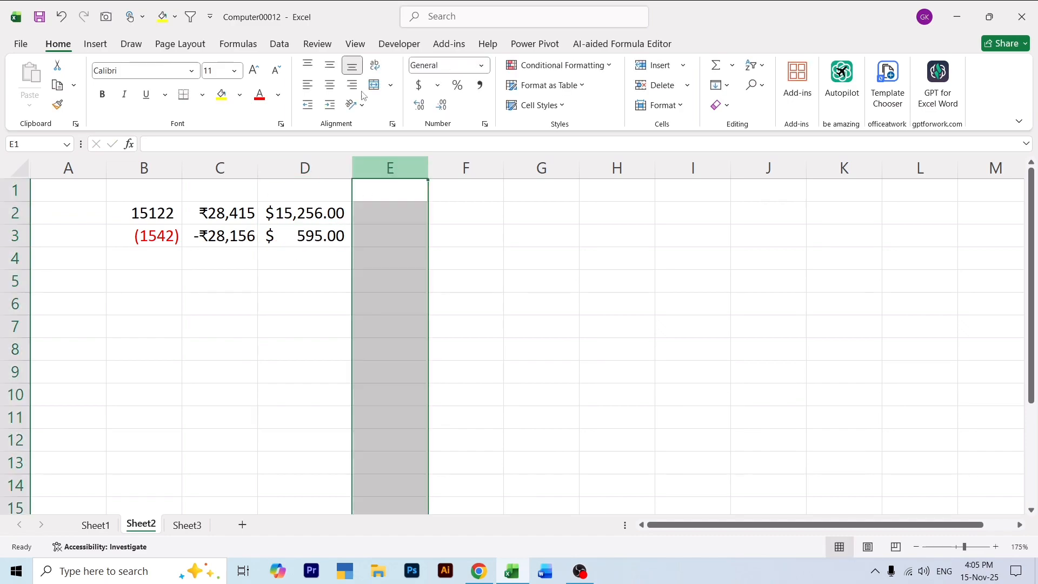
pyautogui.click(485, 71)
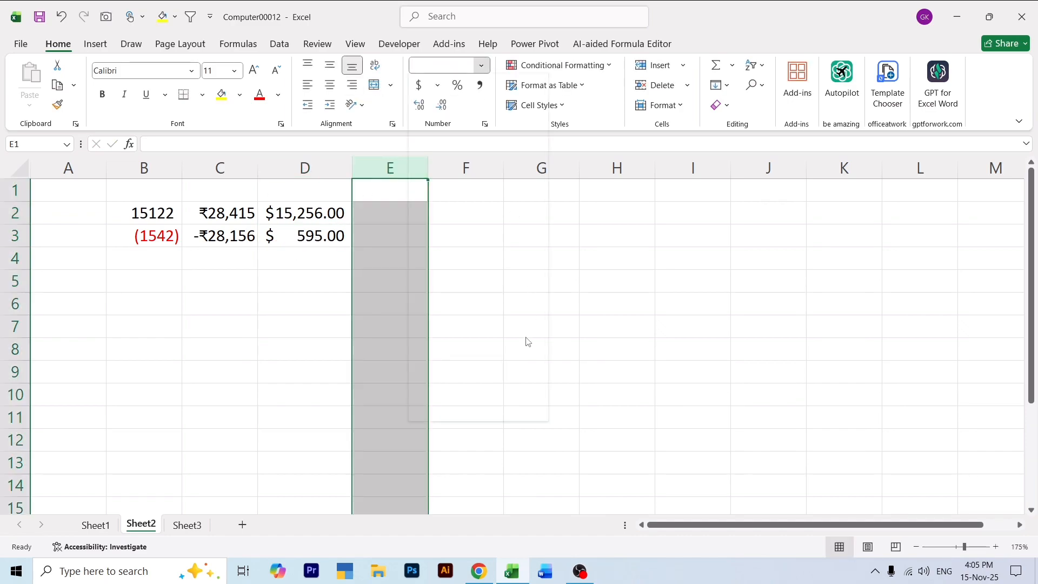
pyautogui.click(470, 410)
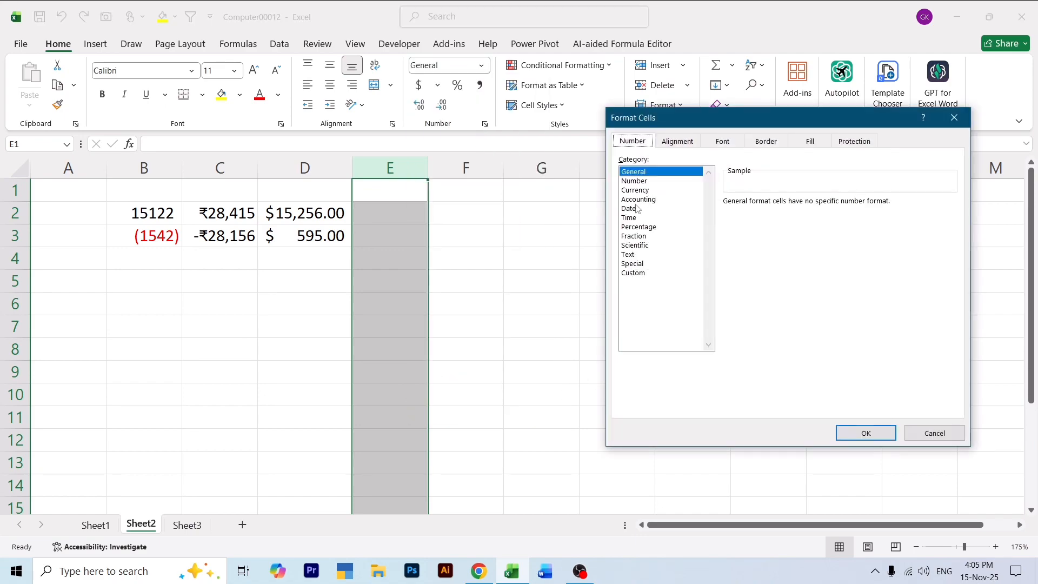
pyautogui.click(631, 210)
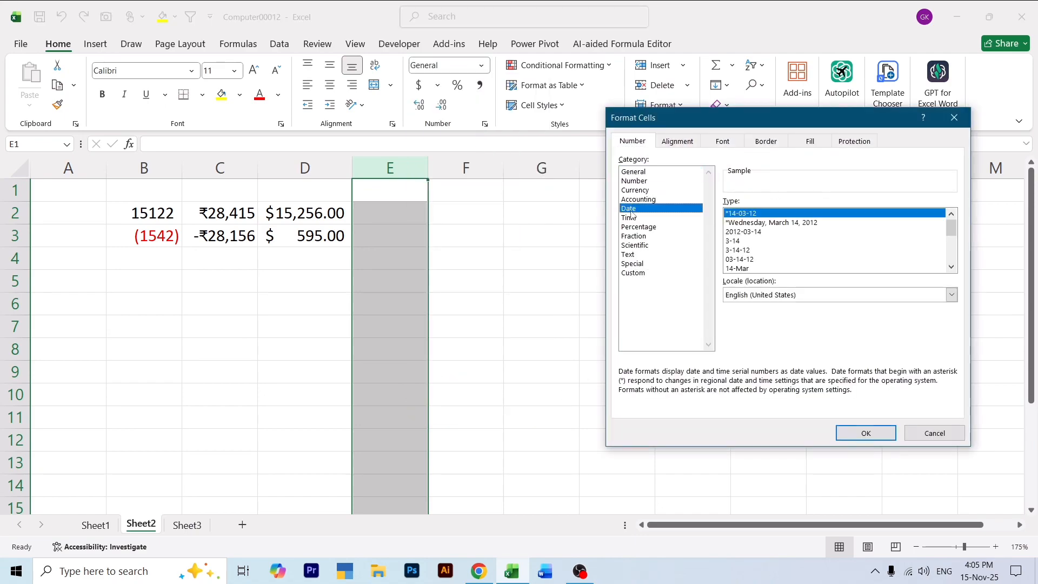
pyautogui.click(765, 223)
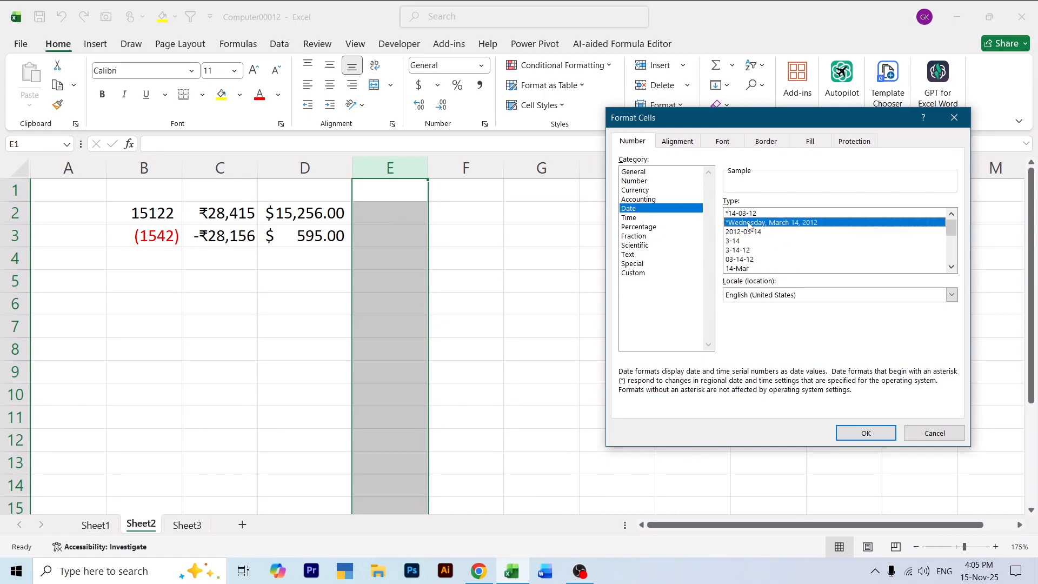
pyautogui.click(842, 441)
# Enter the date 14-9-2025 in cell E2.
pyautogui.click(374, 215)
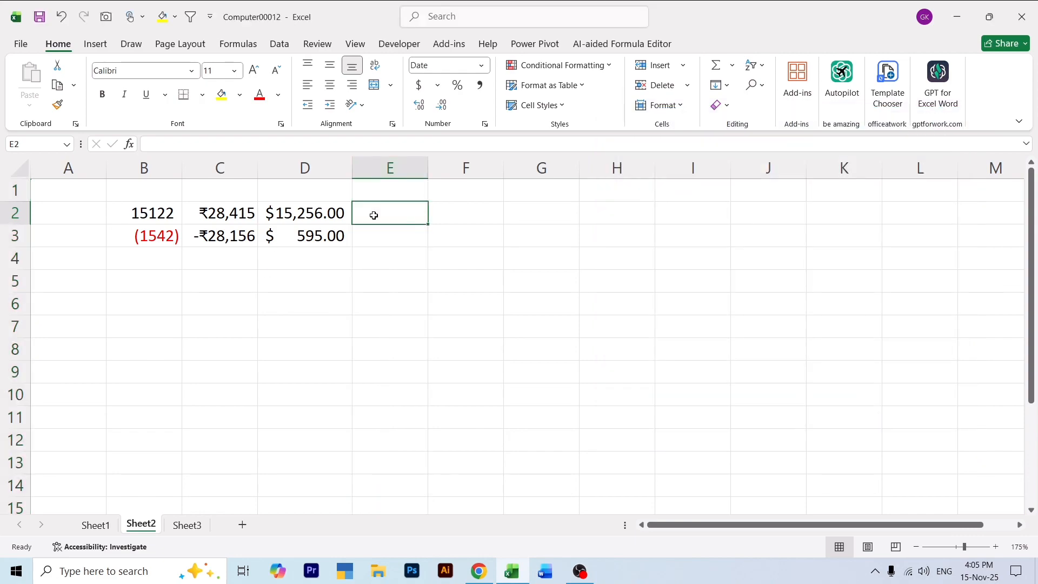
pyautogui.write('14-9-')
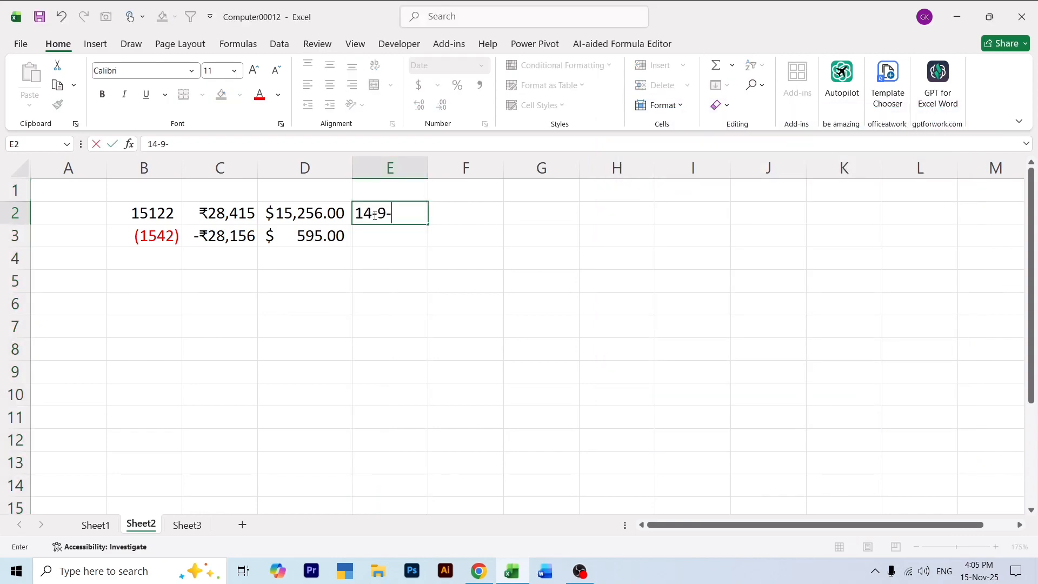
pyautogui.write('2025')
pyautogui.press('Return')
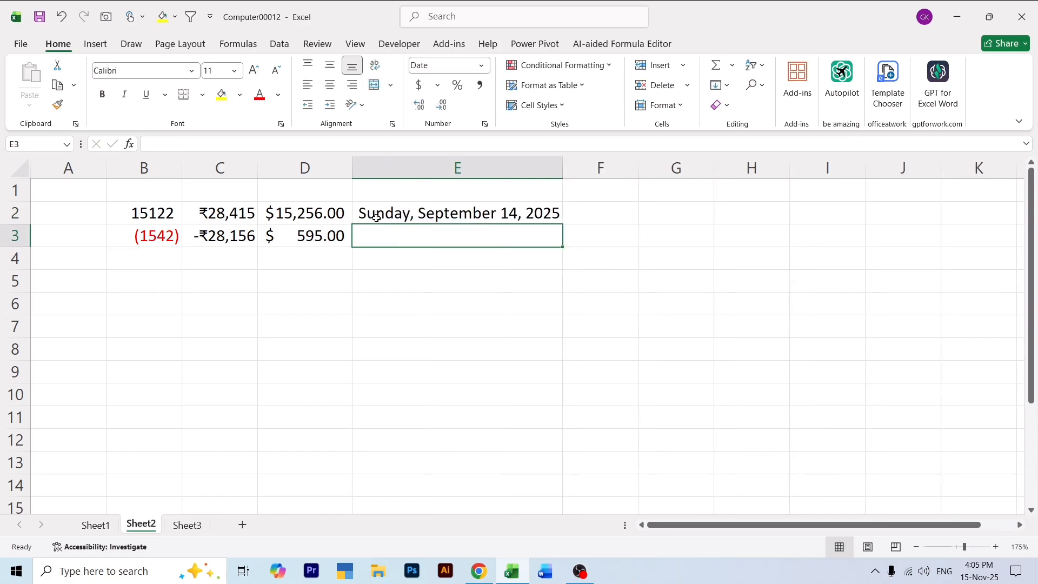
# Compare the date displayed in cell E2 with its underlying value, leaving the cell content as it is.
pyautogui.click(402, 216)
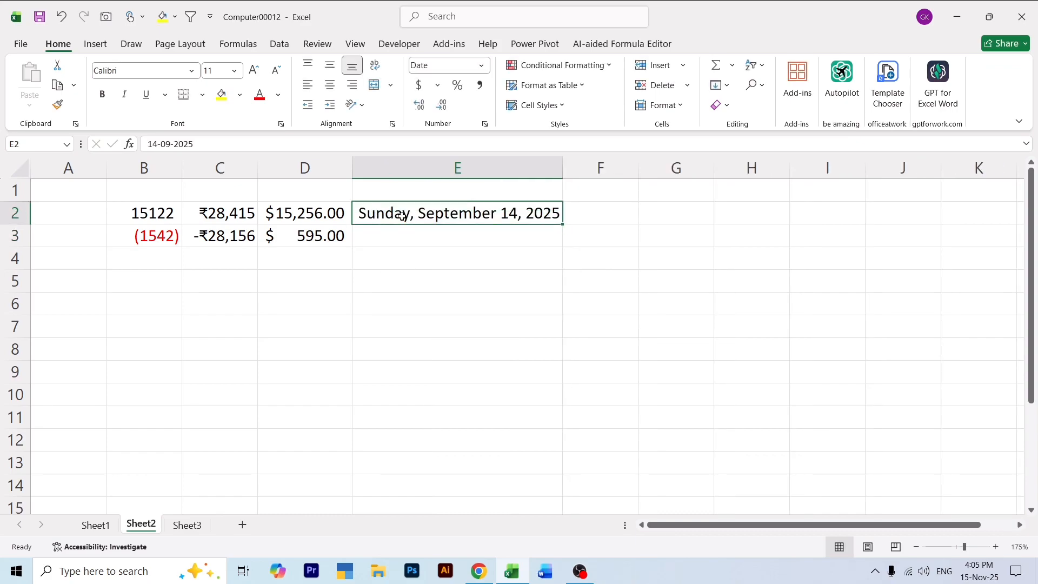
pyautogui.click(435, 240)
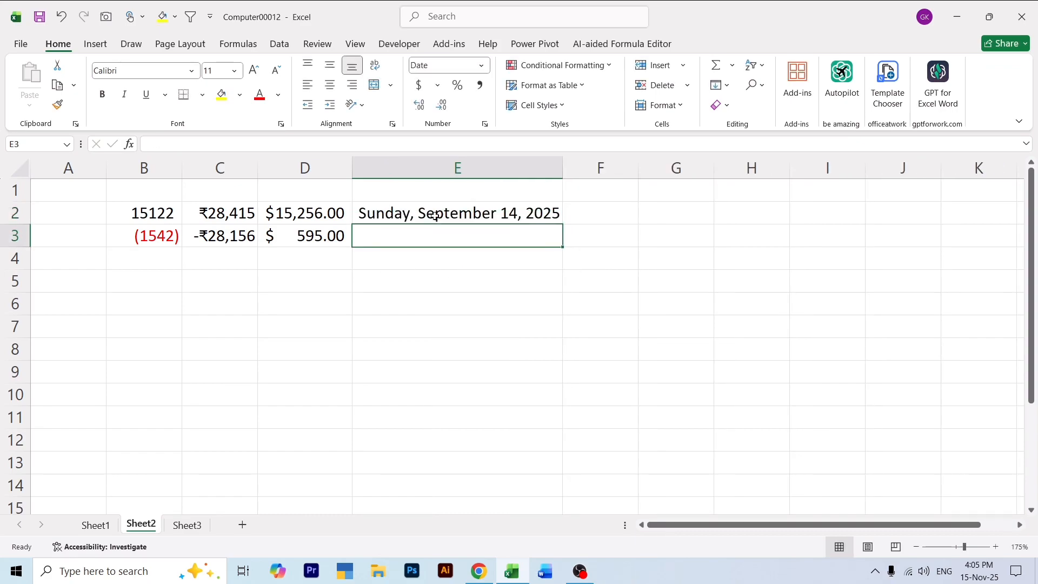
pyautogui.click(422, 218)
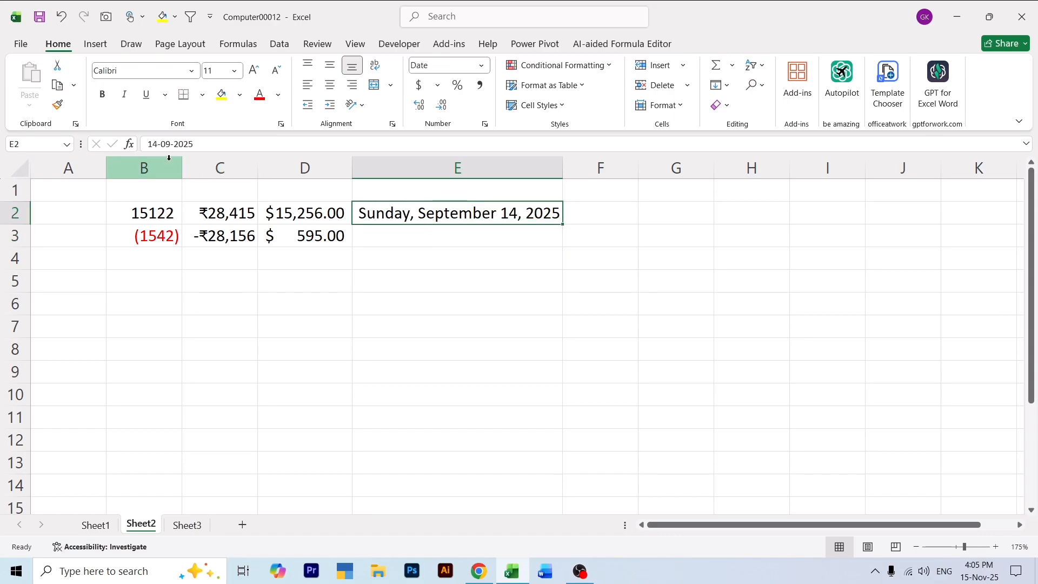
pyautogui.click(157, 144)
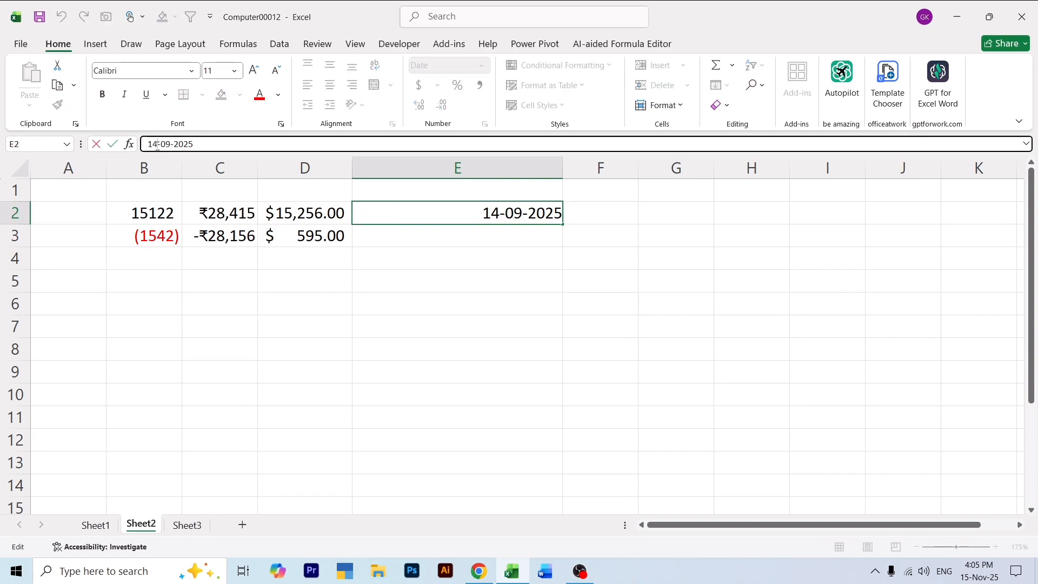
pyautogui.moveTo(192, 144); pyautogui.dragTo(147, 143)
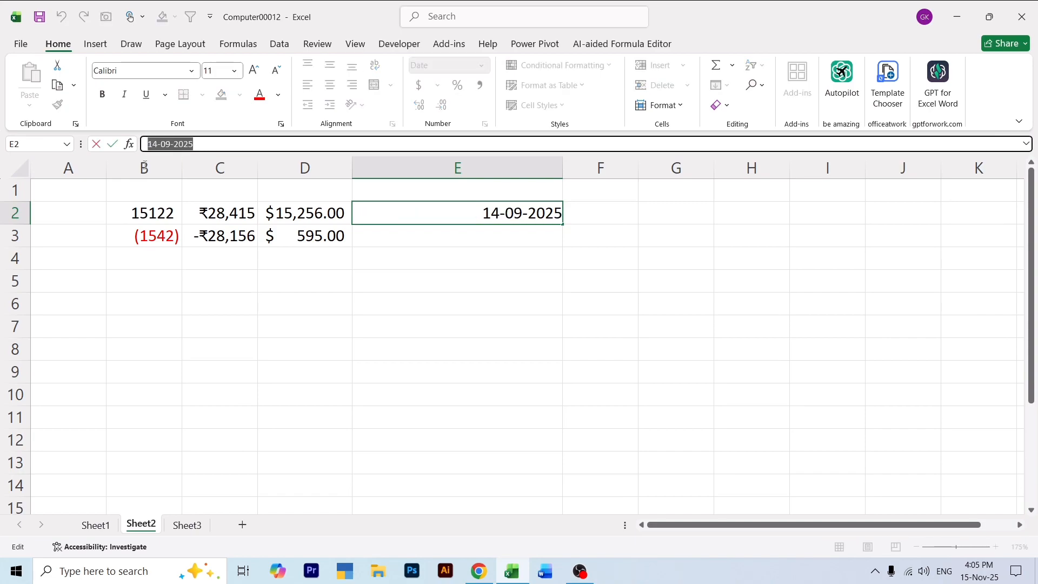
pyautogui.click(607, 230)
pyautogui.click(488, 222)
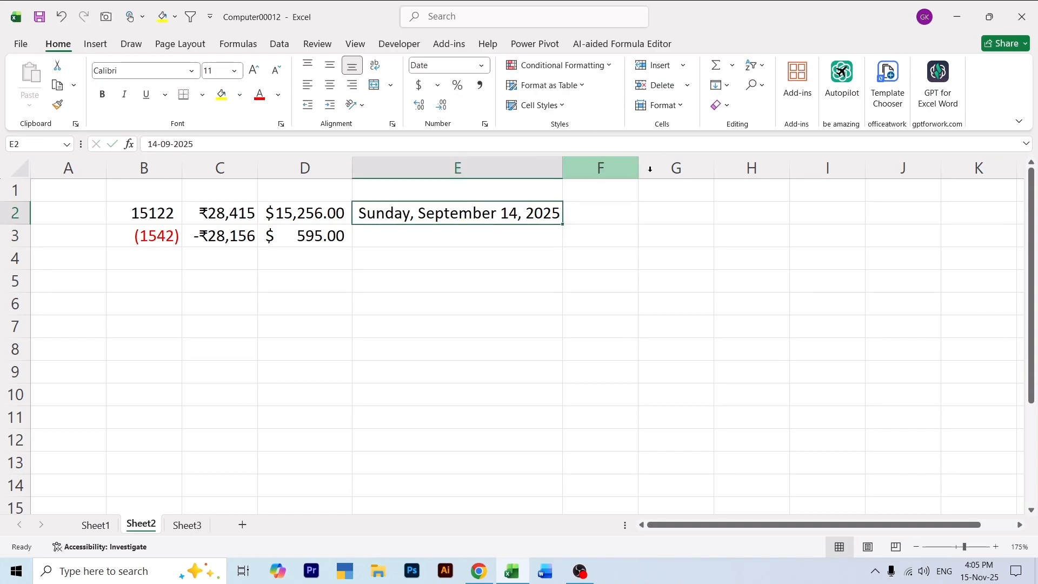
# Apply the Time format of type 1:30:55 PM to the whole of column F.
pyautogui.click(600, 168)
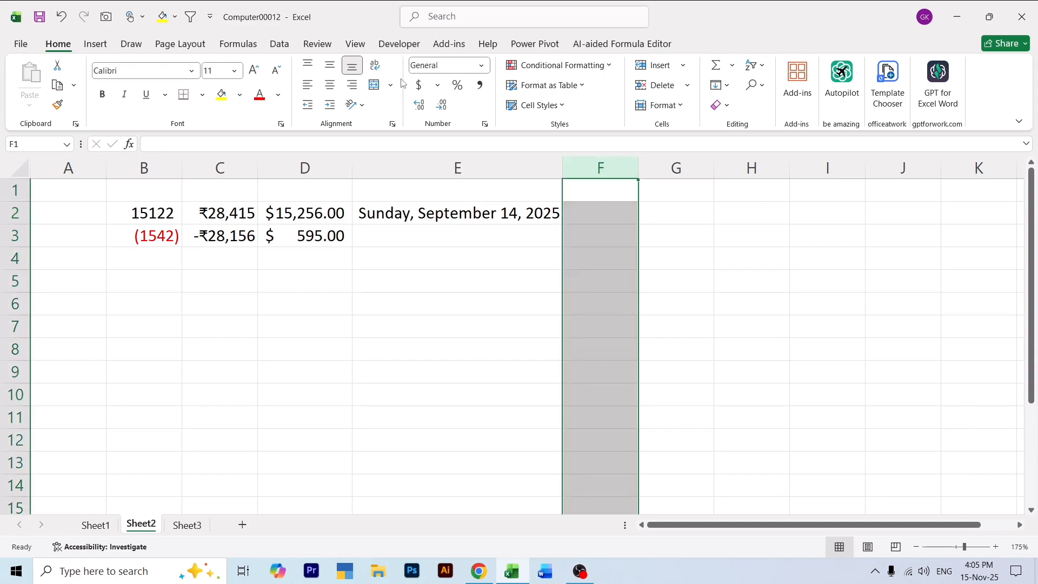
pyautogui.click(486, 65)
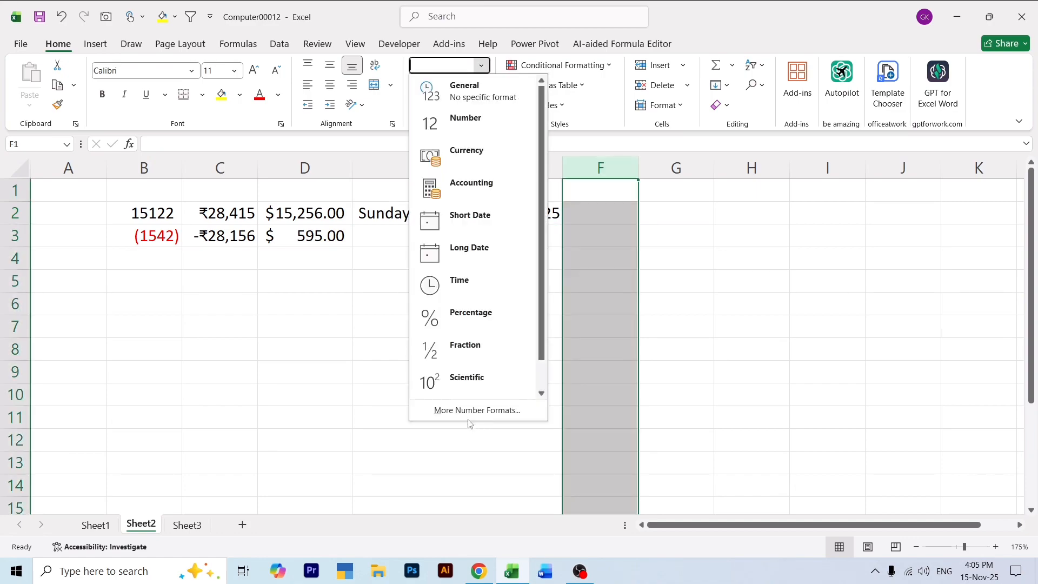
pyautogui.click(465, 411)
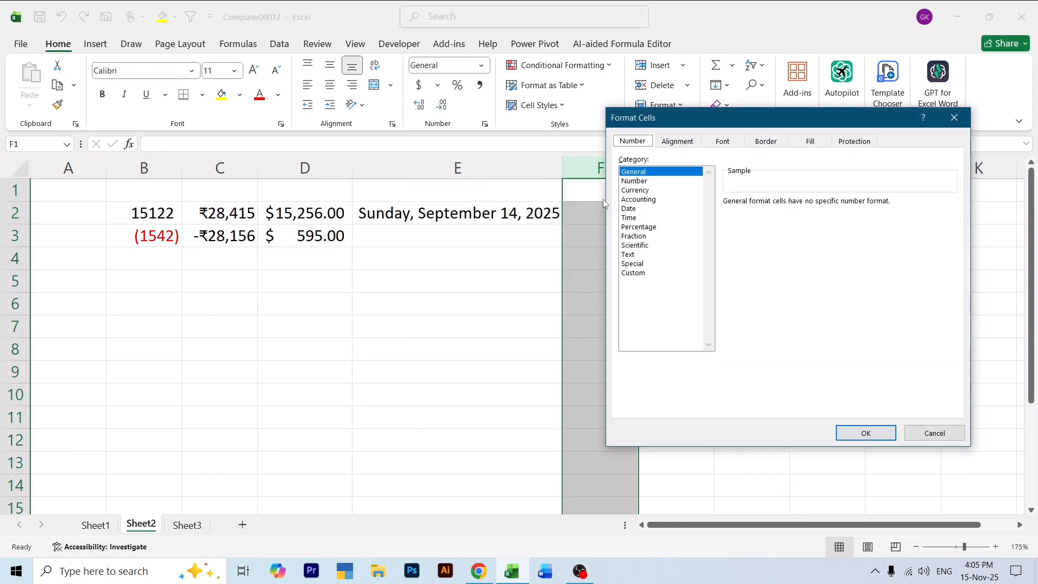
pyautogui.click(638, 219)
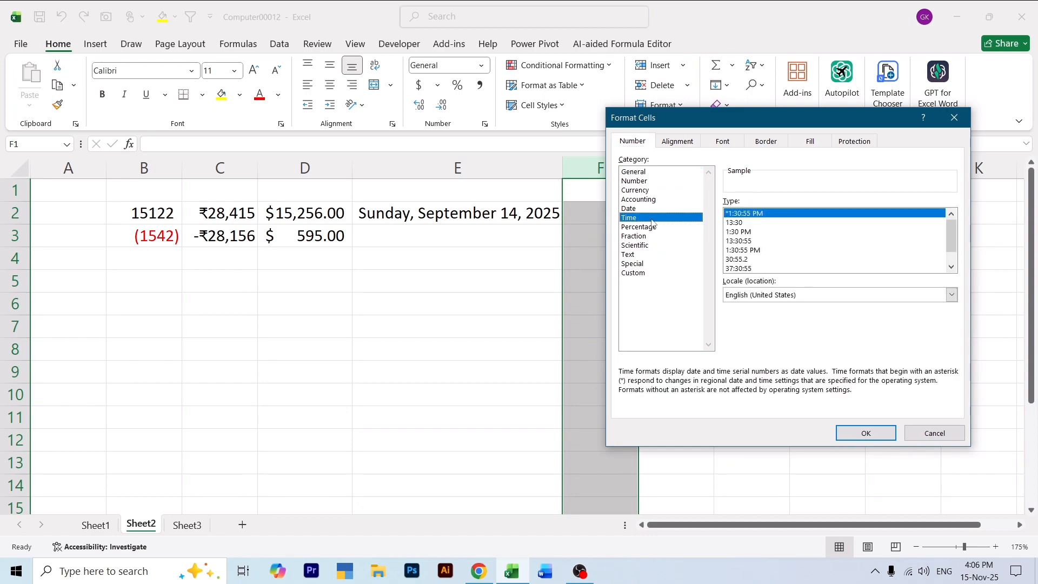
pyautogui.click(743, 250)
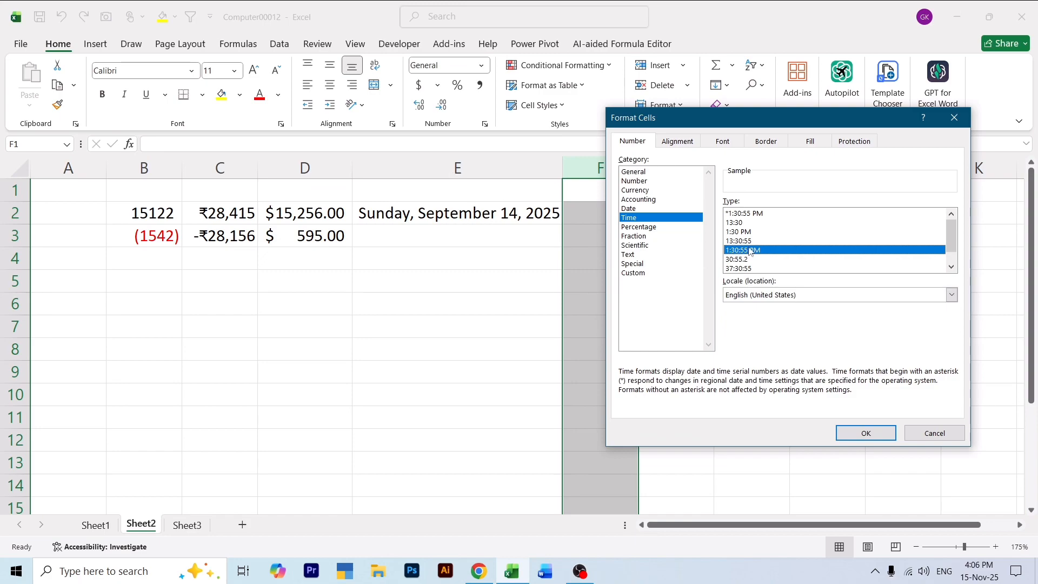
pyautogui.click(866, 433)
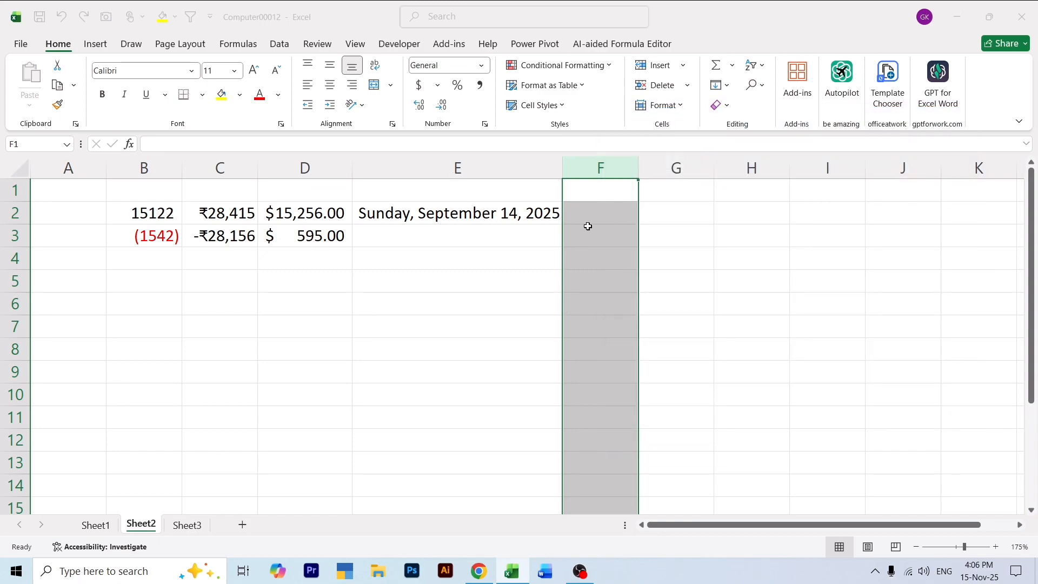
# Enter the times 12:30 in cell F2 and 16:55 in cell F3.
pyautogui.click(589, 217)
pyautogui.write('12')
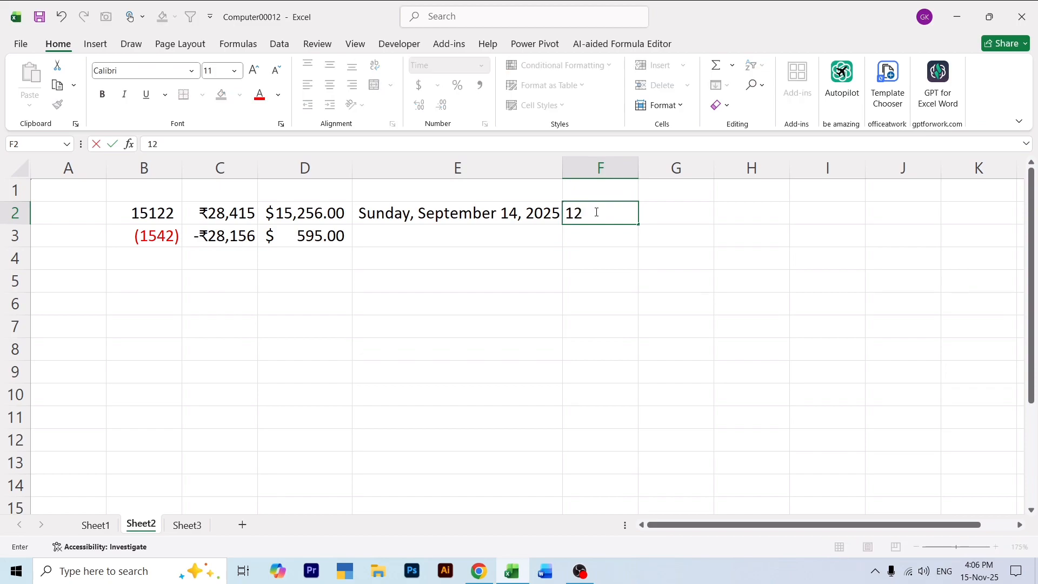
pyautogui.write(':30')
pyautogui.press('Return')
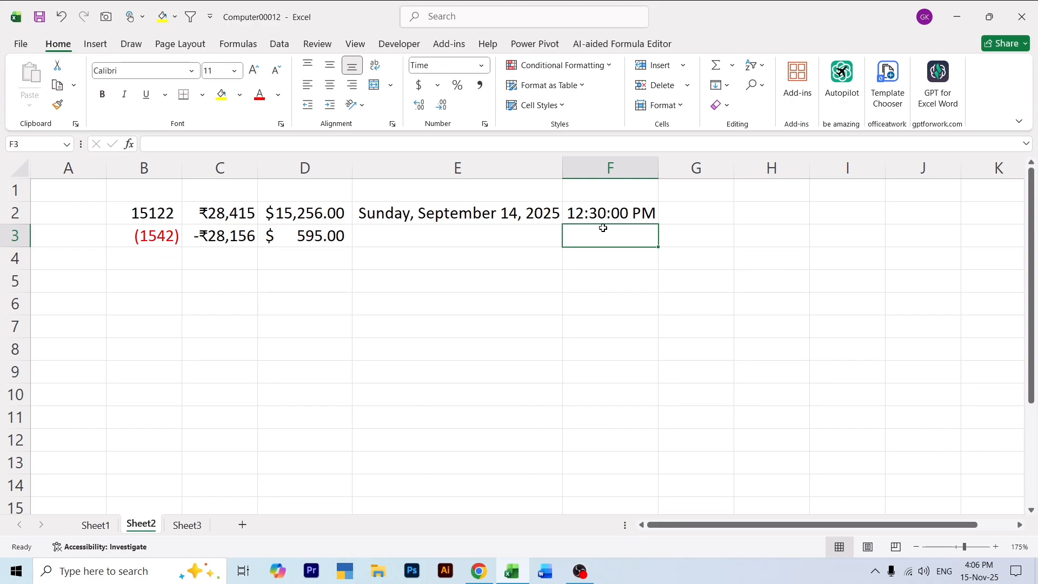
pyautogui.write('16')
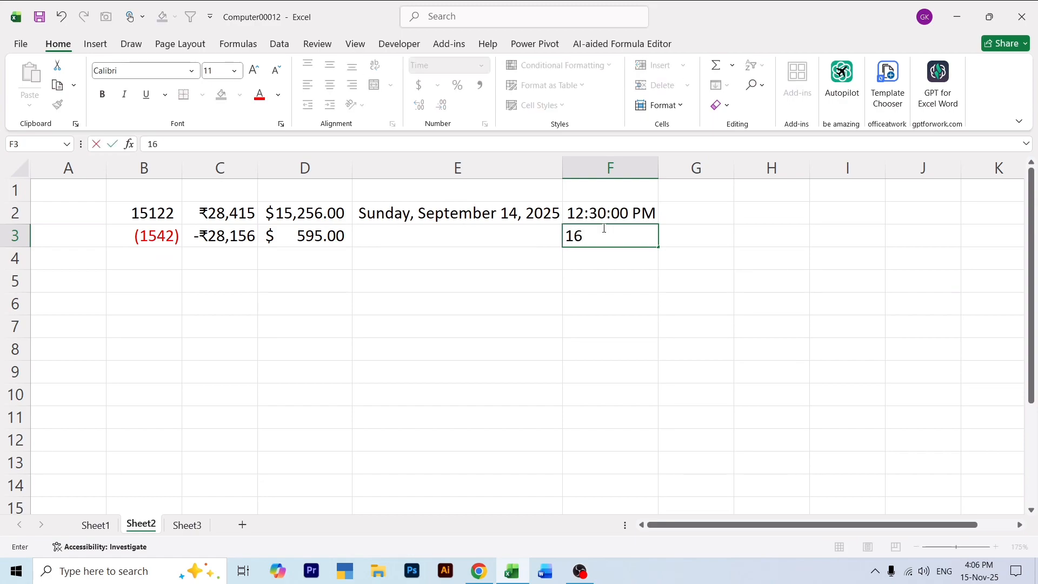
pyautogui.write(':55')
pyautogui.press('Return')
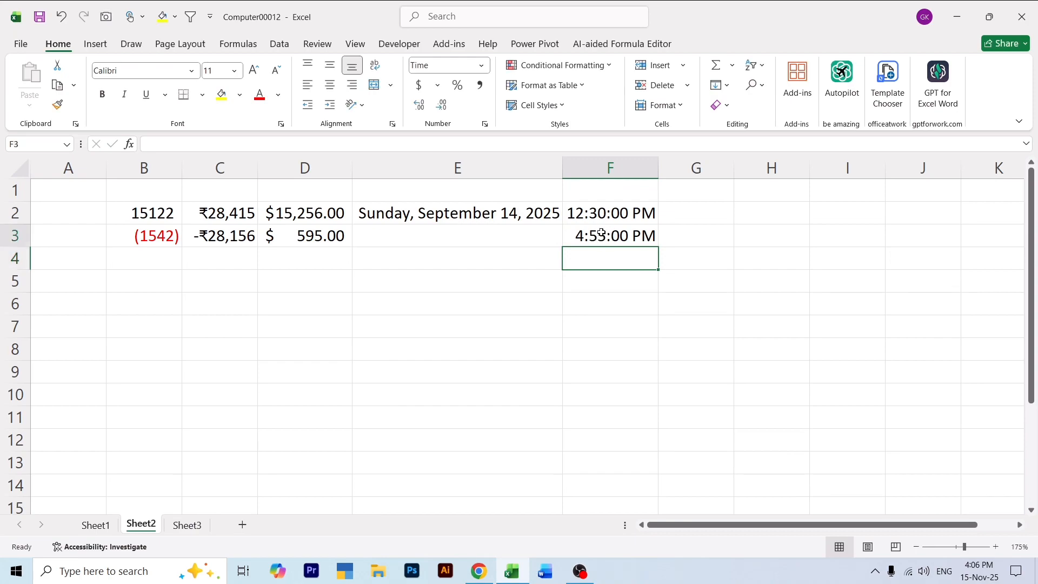
# Enter the time 9:00 in cell F4.
pyautogui.click(603, 241)
pyautogui.click(598, 266)
pyautogui.write('9')
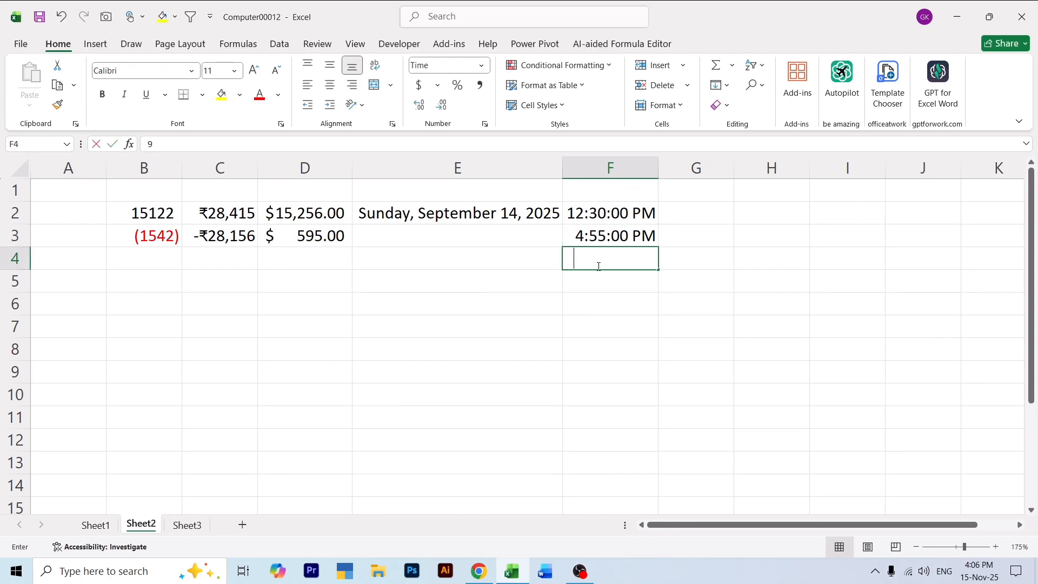
pyautogui.write(':00')
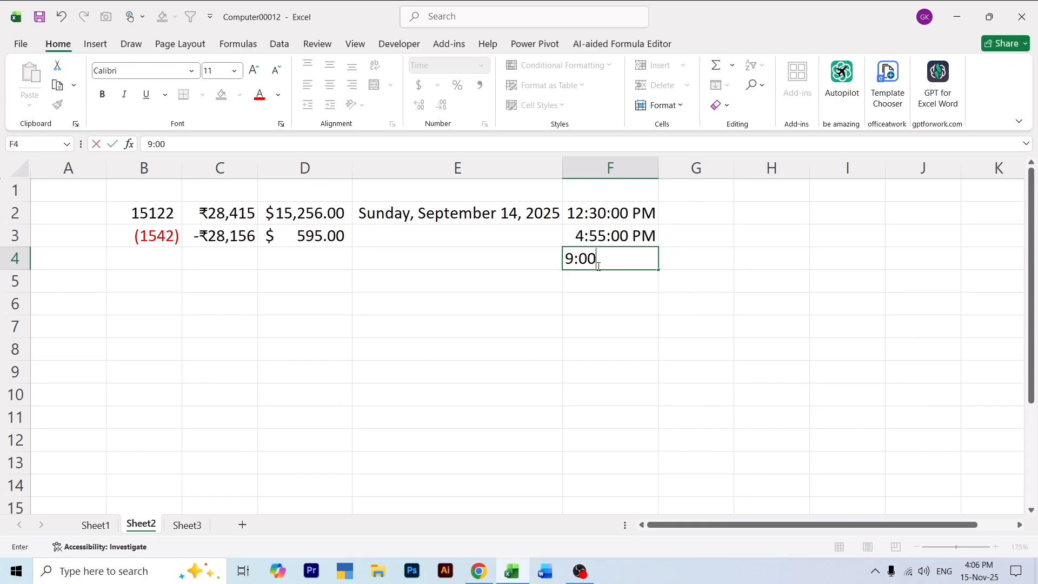
pyautogui.press('Return')
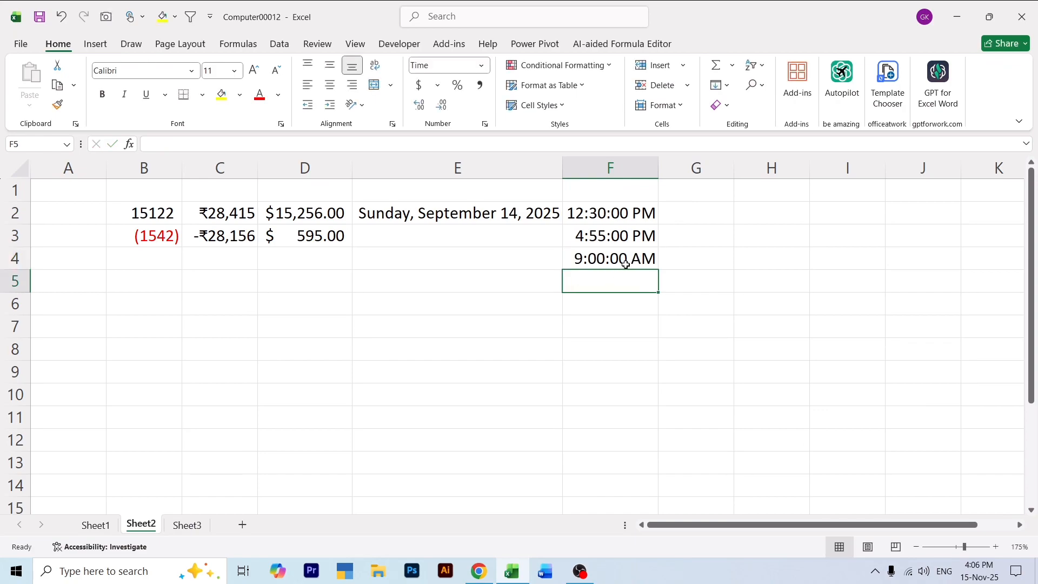
pyautogui.click(671, 169)
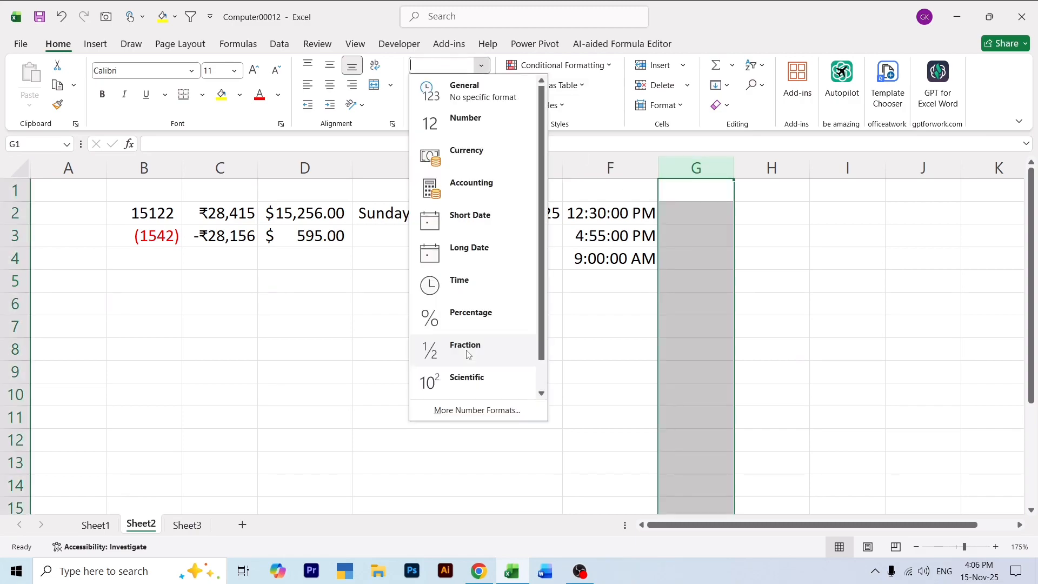
pyautogui.click(455, 412)
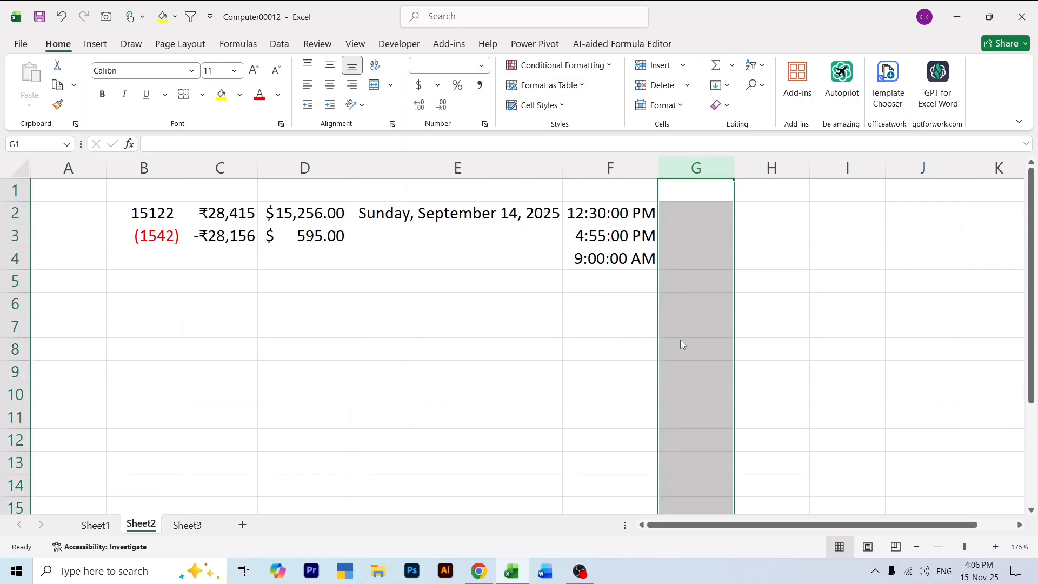
pyautogui.click(644, 227)
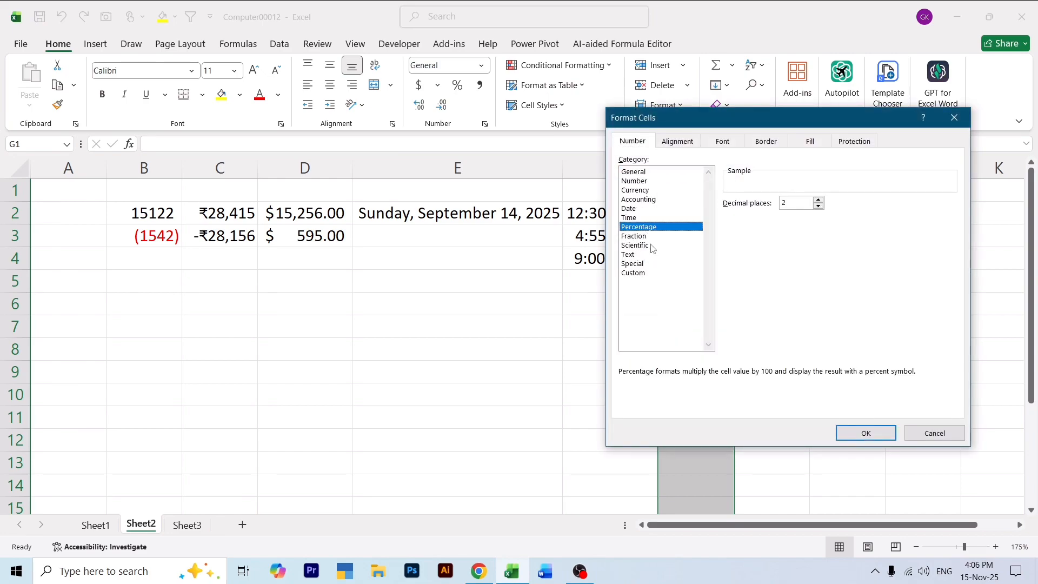
pyautogui.press('Escape')
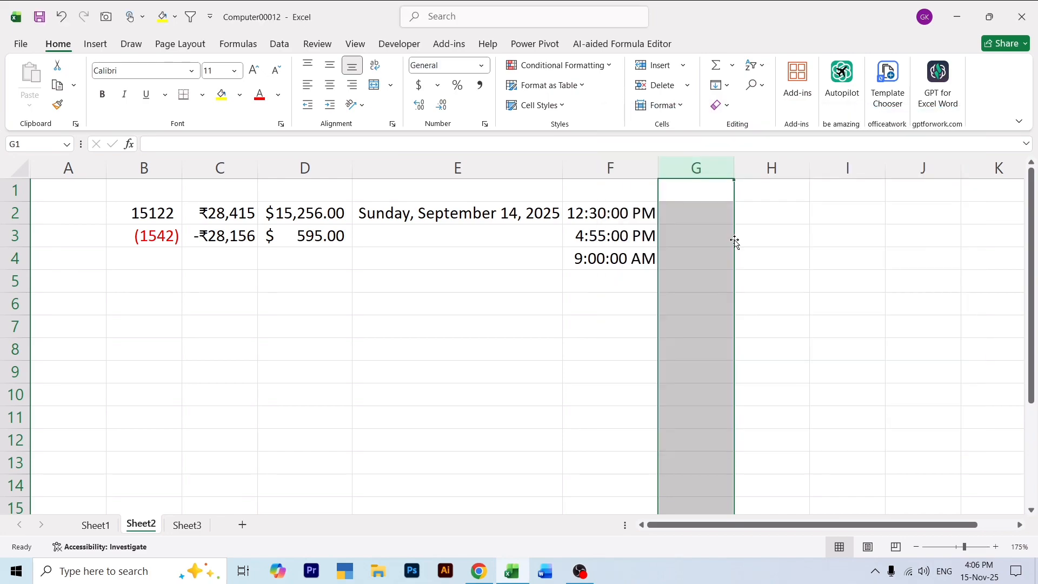
# Enter 2515 in cell G2 and 52 in cell G3 while the cells still have the General format.
pyautogui.click(748, 233)
pyautogui.click(701, 216)
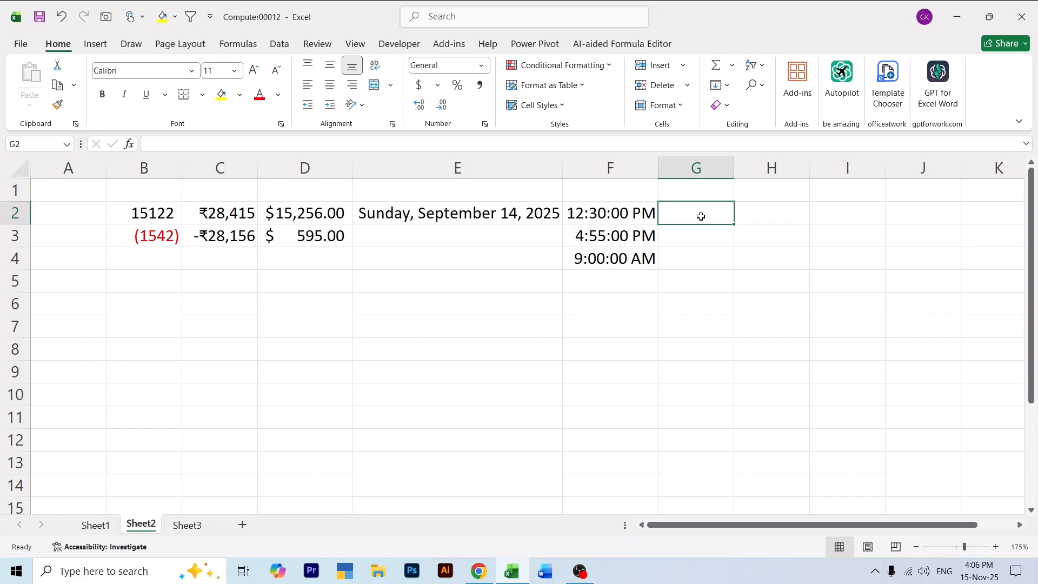
pyautogui.write('2515')
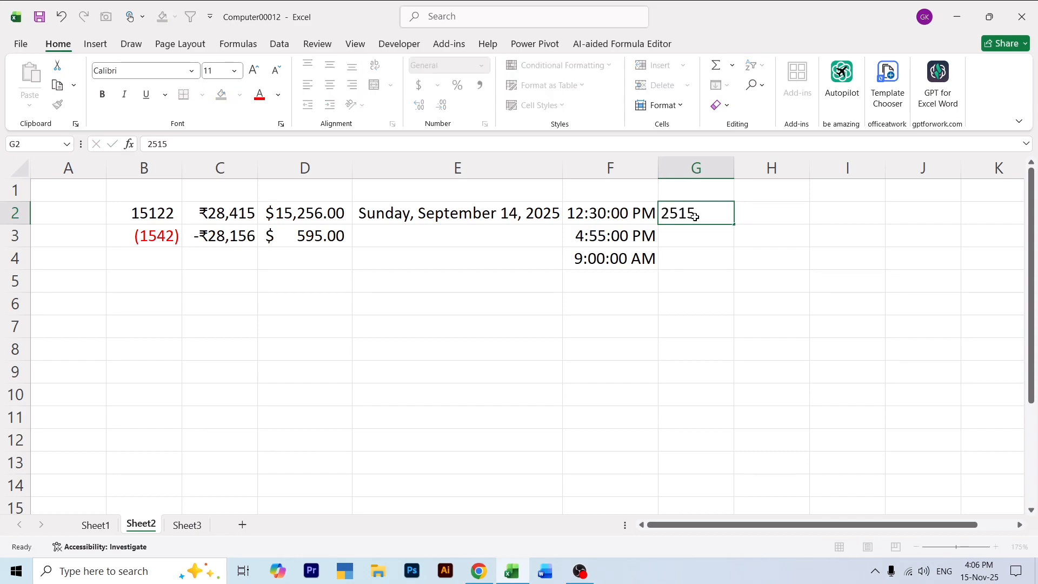
pyautogui.press('Return')
pyautogui.write('52')
pyautogui.press('Return')
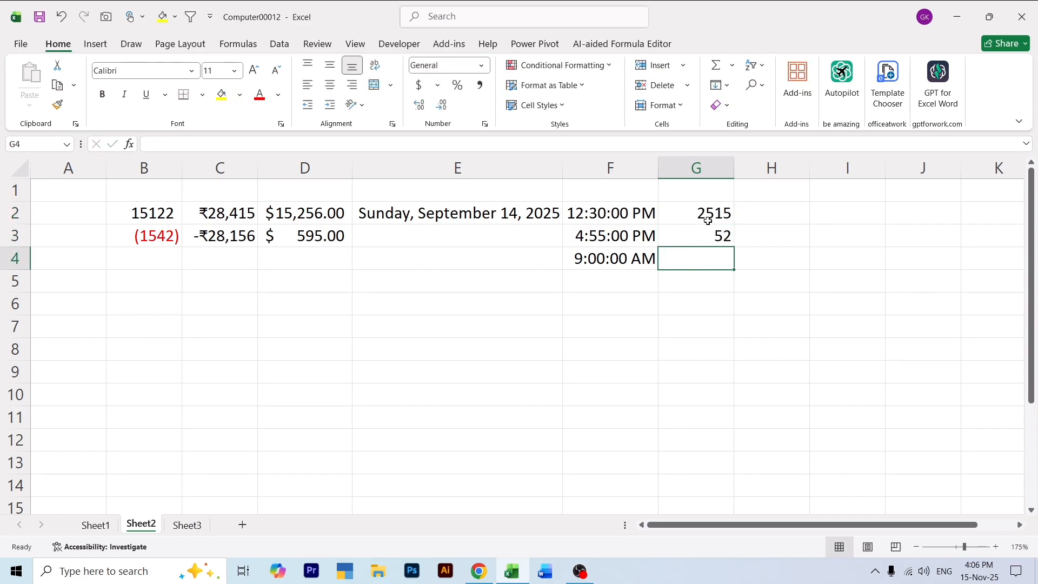
# Apply the Percentage format to the existing numbers in G2:G3 and inspect both cells.
pyautogui.moveTo(708, 220)
pyautogui.mouseDown()
pyautogui.moveTo(716, 234)
pyautogui.moveTo(700, 234)
pyautogui.mouseUp()
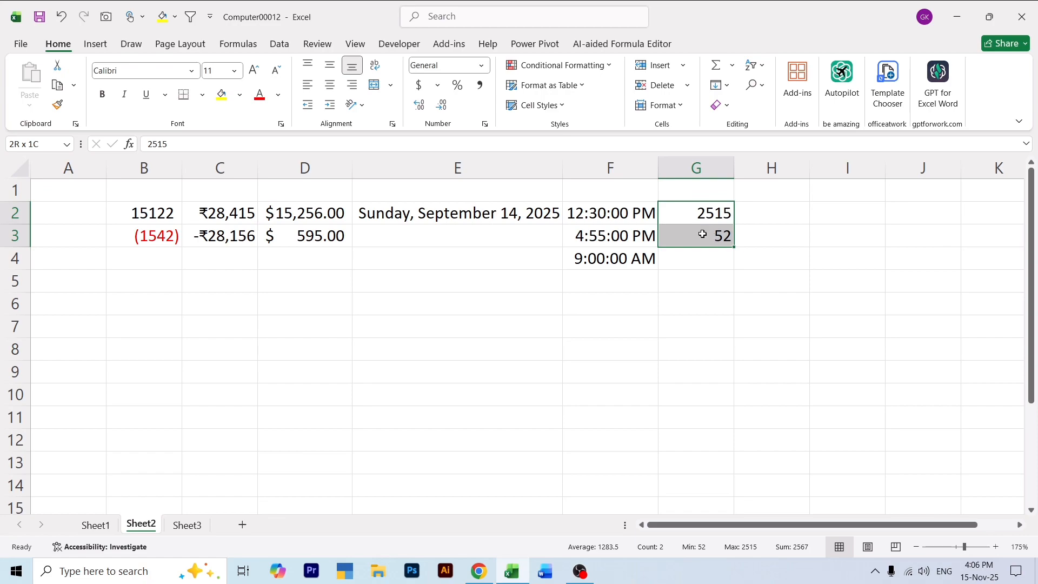
pyautogui.click(482, 68)
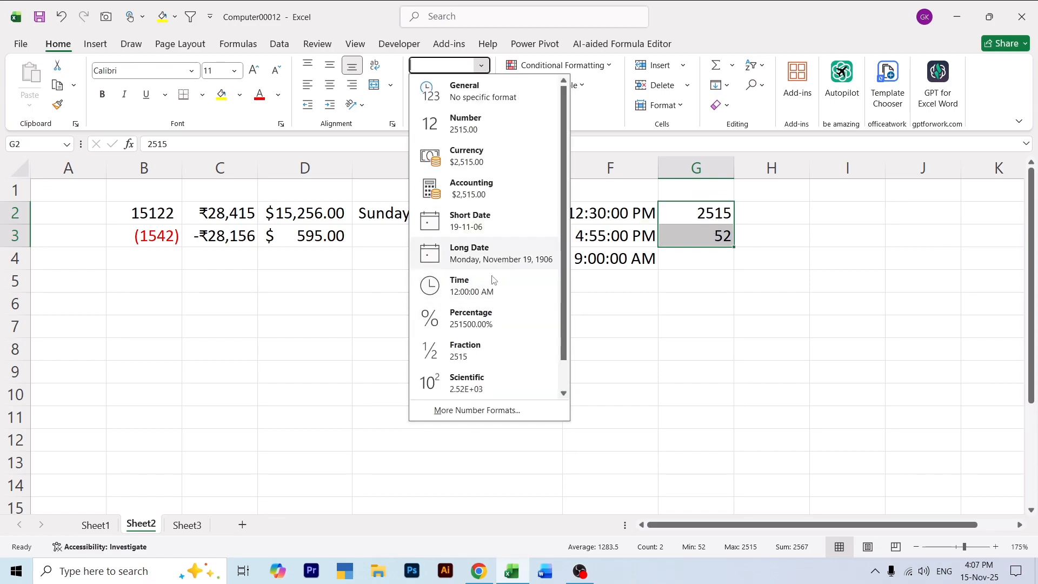
pyautogui.click(479, 318)
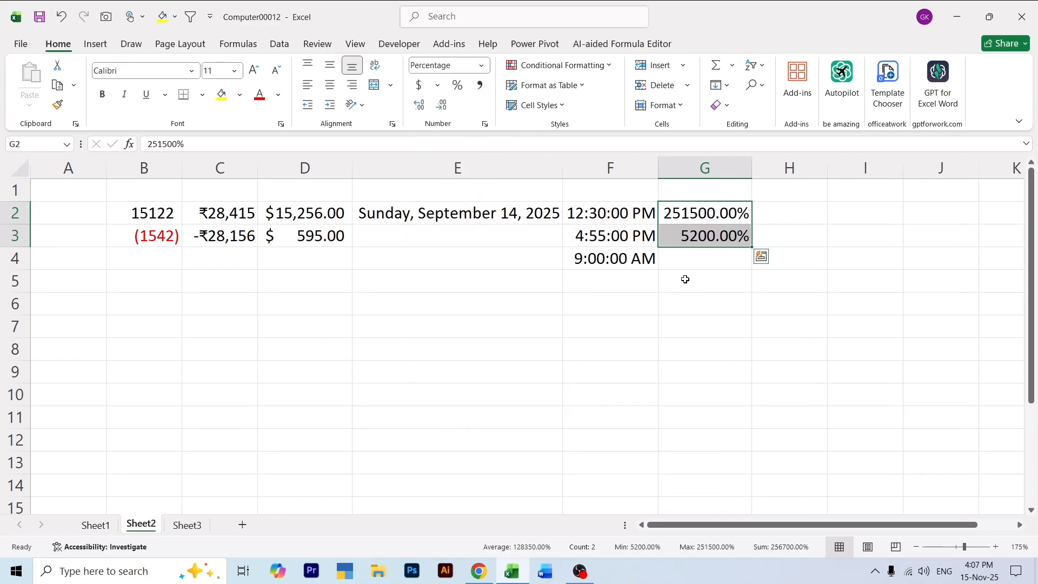
pyautogui.press('Down')
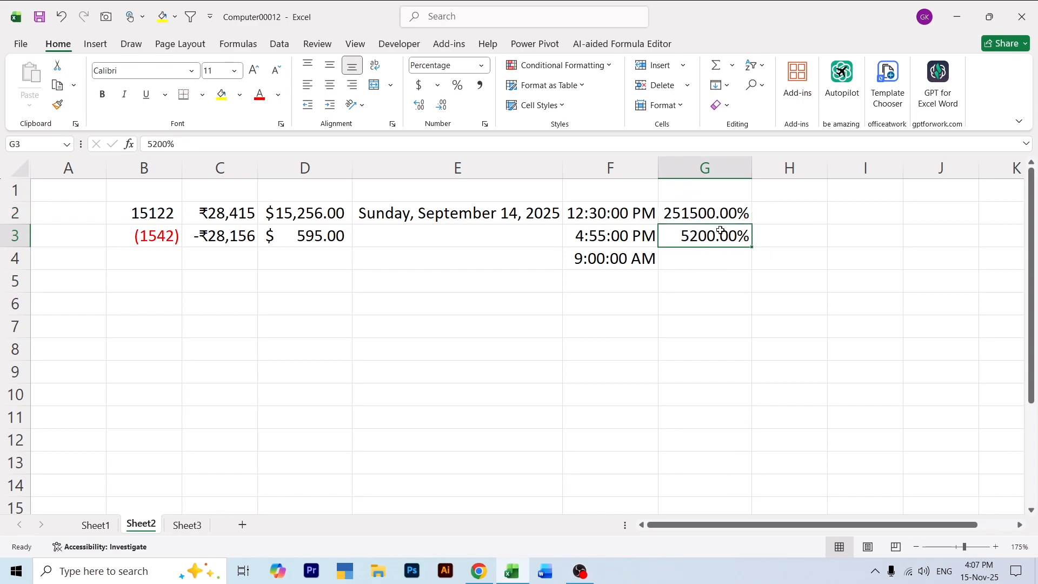
pyautogui.click(719, 213)
pyautogui.click(717, 235)
# Undo the Percentage formatting of G2:G3 and the number entries in both cells.
pyautogui.hotkey('ctrl', 'z')
pyautogui.hotkey('ctrl', 'z')
pyautogui.hotkey('ctrl', 'z')
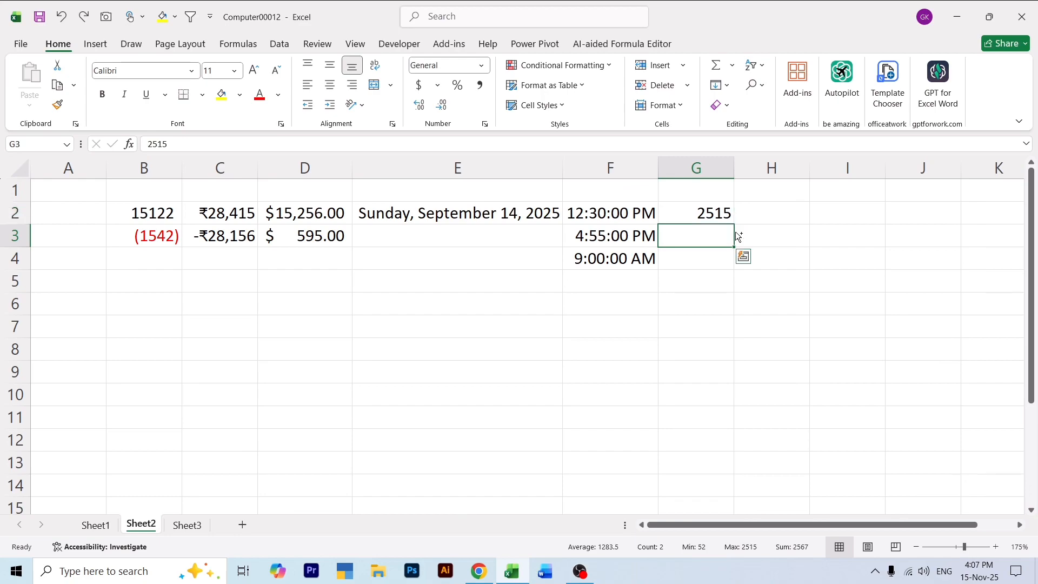
pyautogui.click(711, 253)
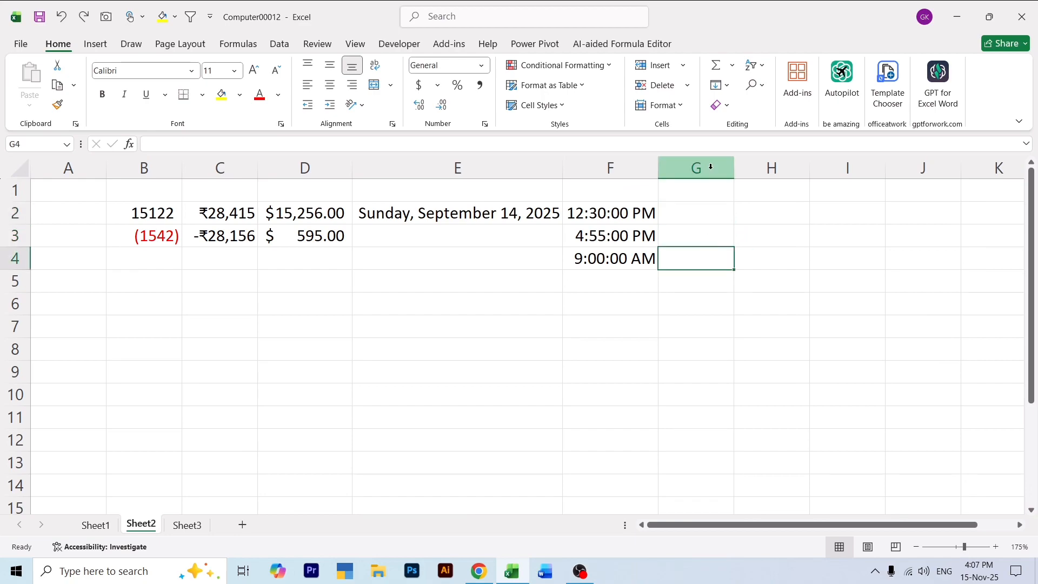
# Apply the Percentage format with 0 decimal places to the whole of column G.
pyautogui.click(710, 166)
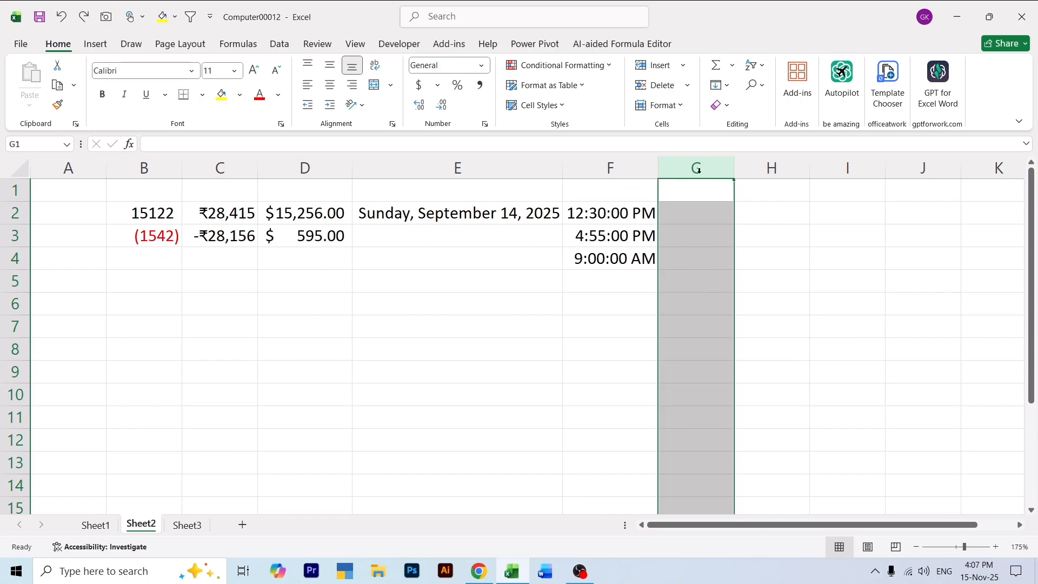
pyautogui.click(482, 65)
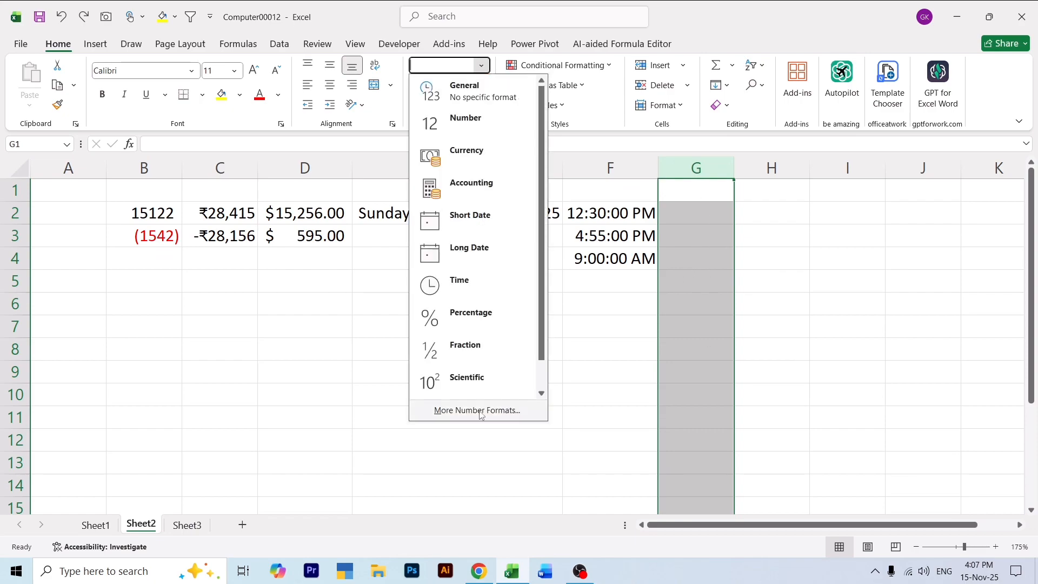
pyautogui.click(478, 412)
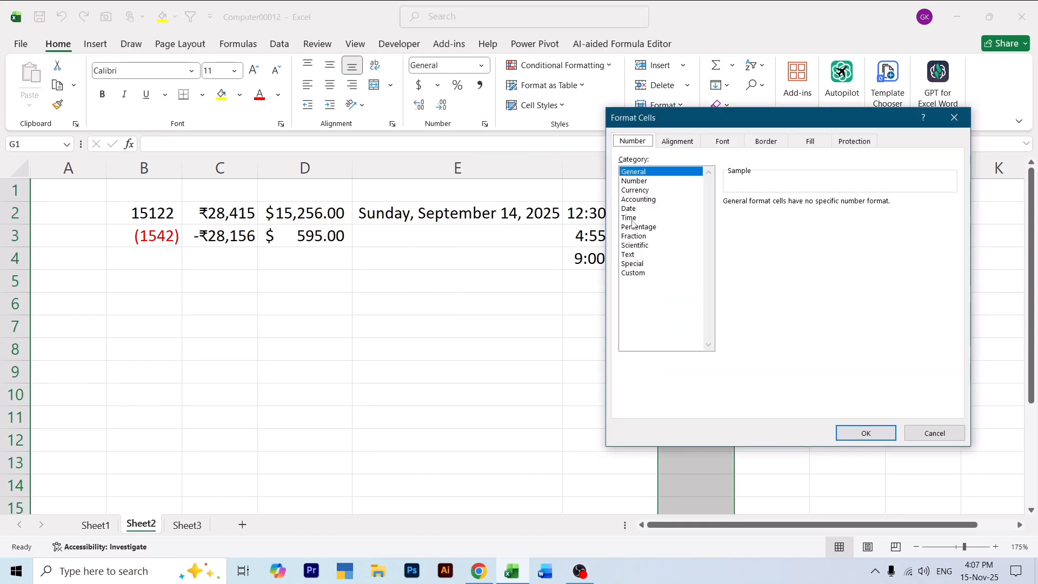
pyautogui.click(639, 228)
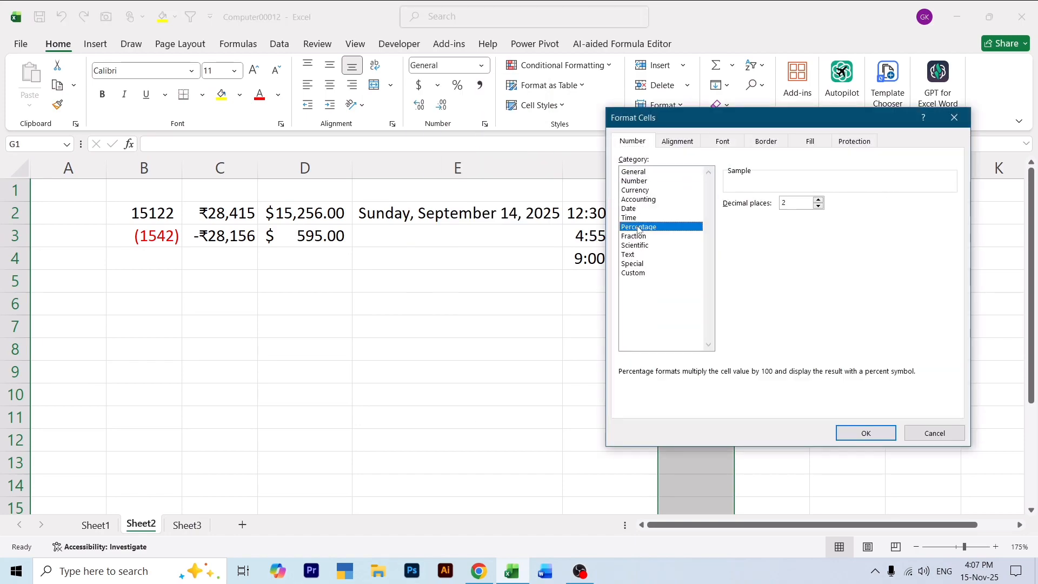
pyautogui.click(820, 206)
pyautogui.click(819, 206)
pyautogui.click(844, 431)
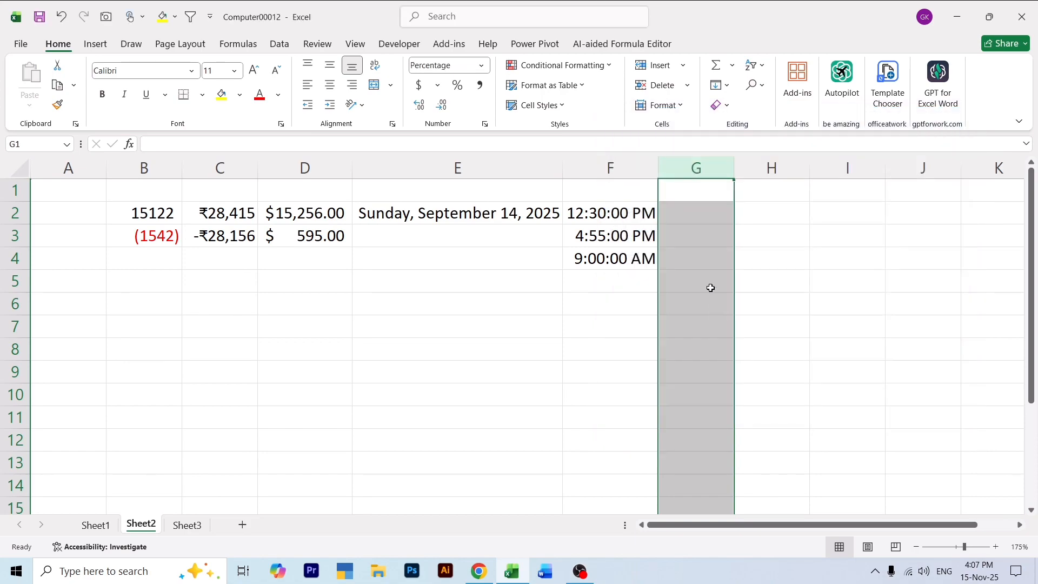
# Enter the percentages 251 in cell G2, 21 in G3 and 52 in G4.
pyautogui.click(695, 211)
pyautogui.write('251')
pyautogui.press('Return')
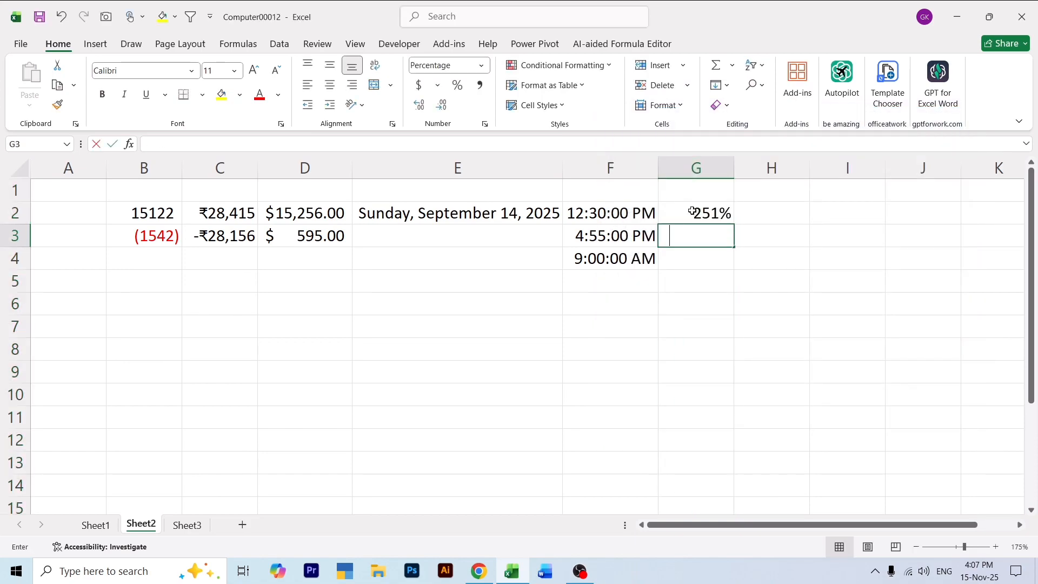
pyautogui.write('21')
pyautogui.press('Return')
pyautogui.write('52')
pyautogui.press('Return')
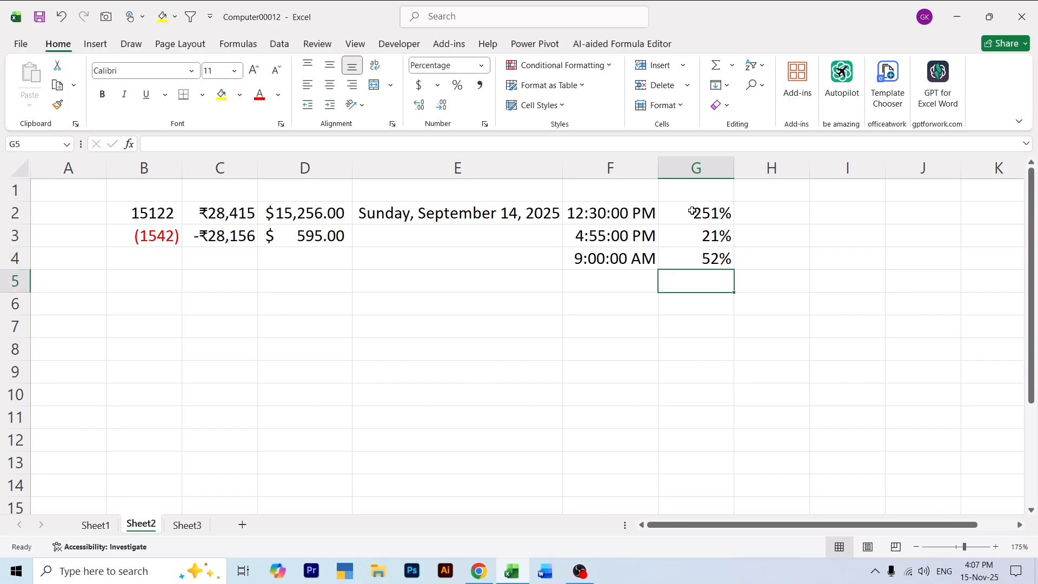
# Apply the Fraction format of type As halves (1/2) to the whole of column H.
pyautogui.click(774, 168)
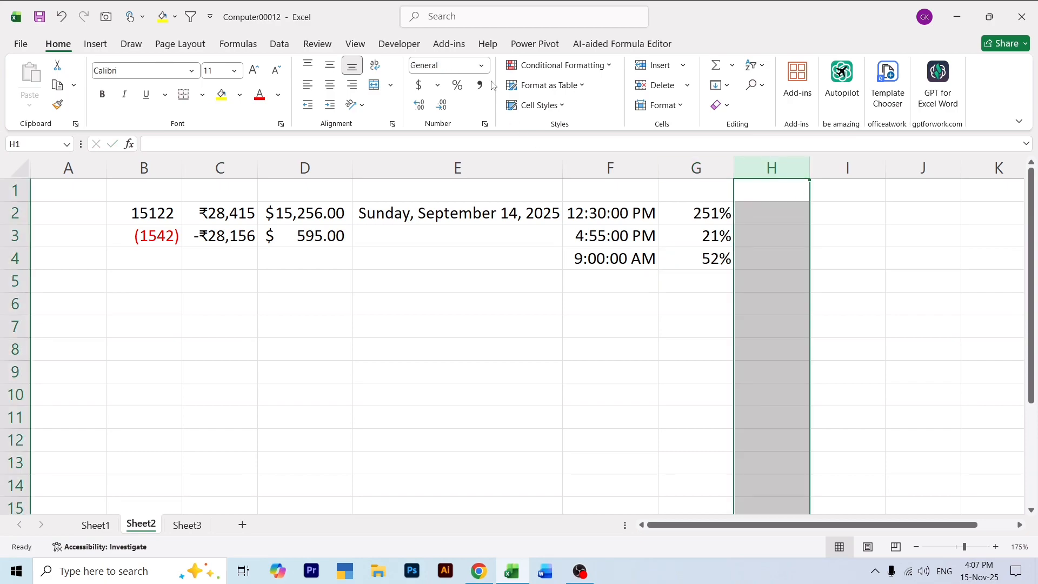
pyautogui.click(482, 65)
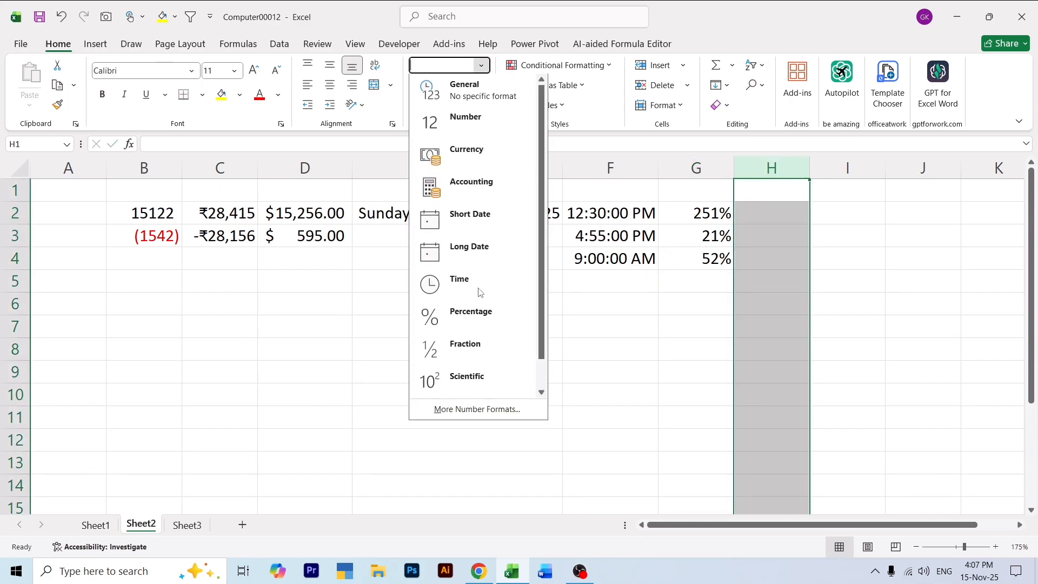
pyautogui.click(465, 411)
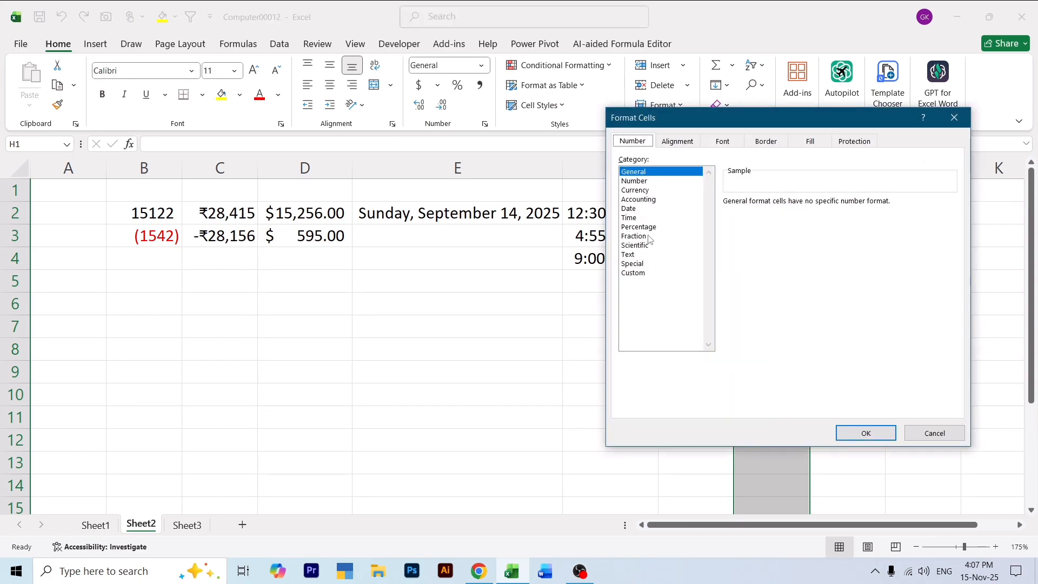
pyautogui.click(638, 238)
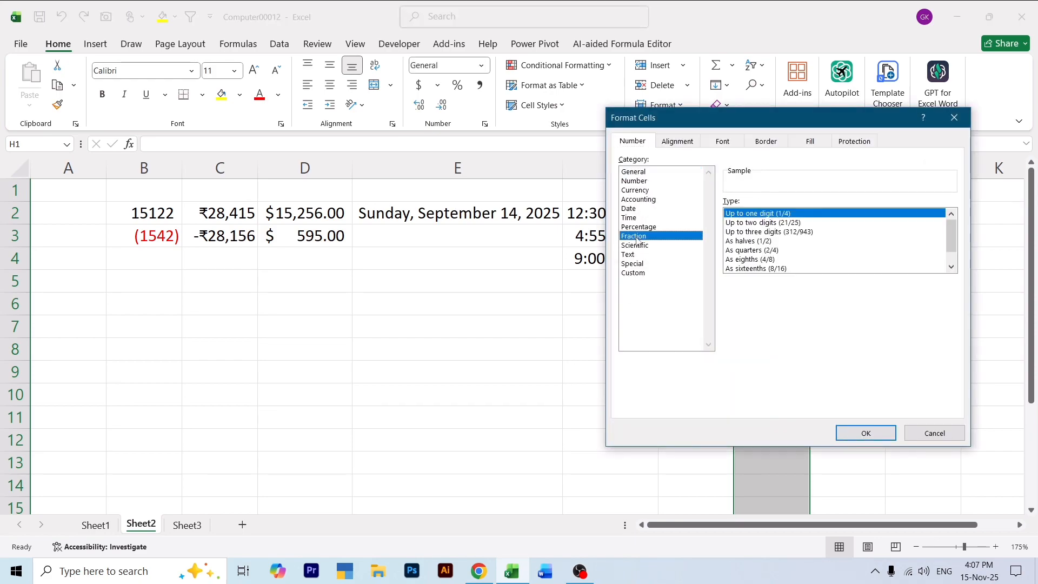
pyautogui.click(746, 242)
pyautogui.click(865, 433)
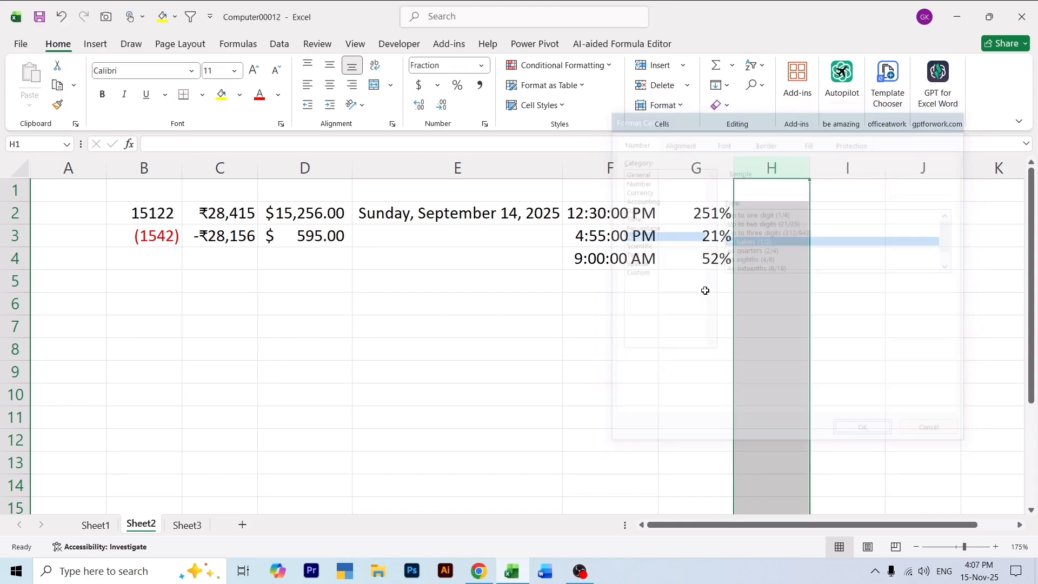
# Enter the decimals 0.25 in cell H2 and 0.45 in cell H3.
pyautogui.click(765, 218)
pyautogui.write('0.25')
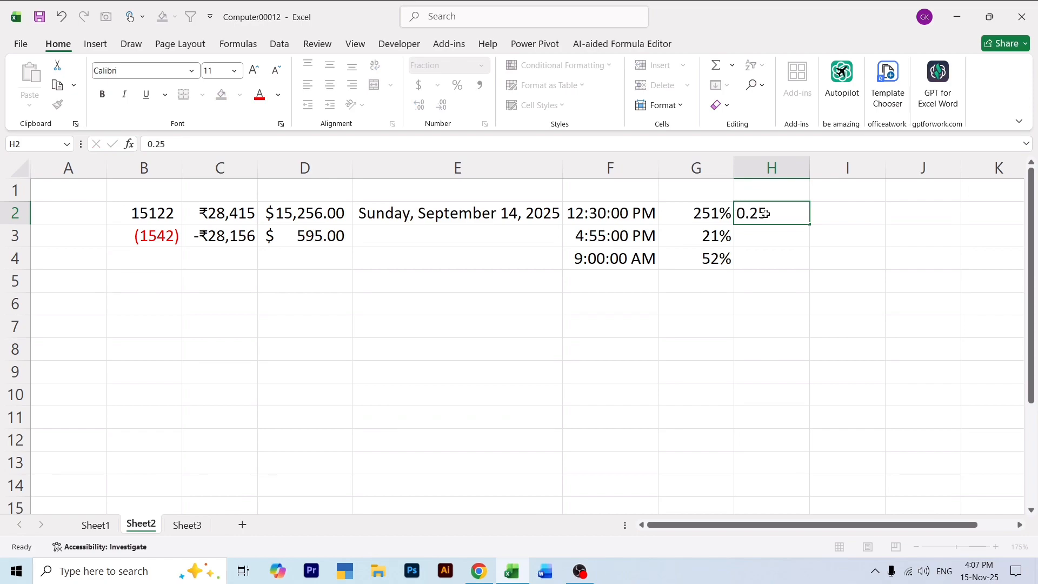
pyautogui.press('Return')
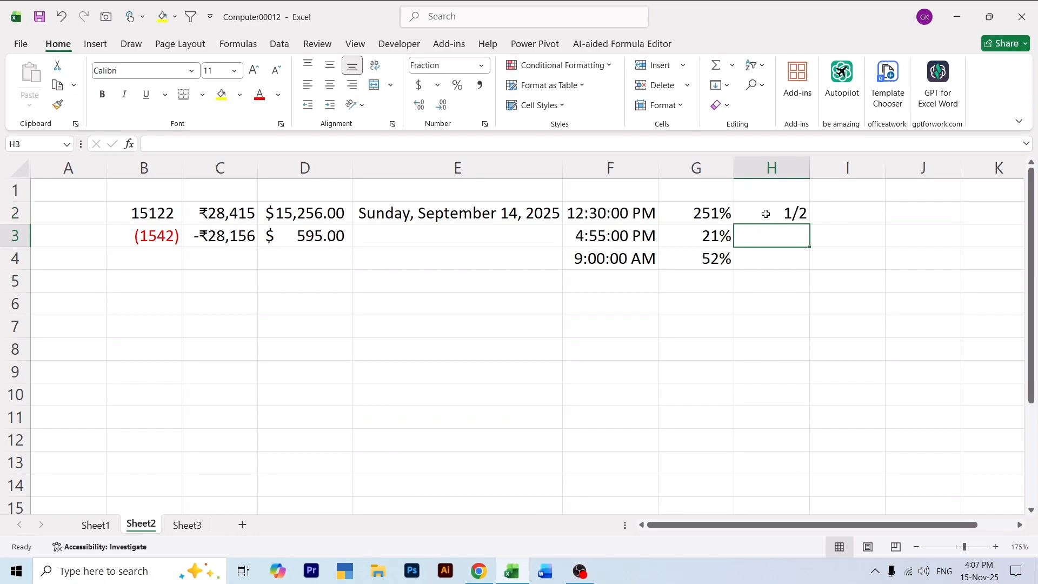
pyautogui.write('0.4')
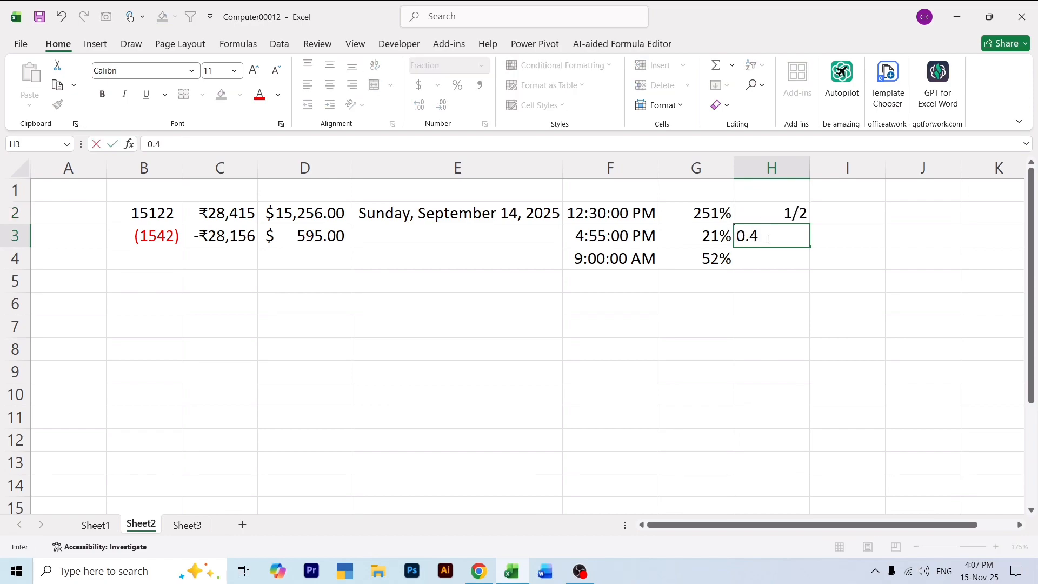
pyautogui.write('500')
pyautogui.press('BackSpace')
pyautogui.press('Return')
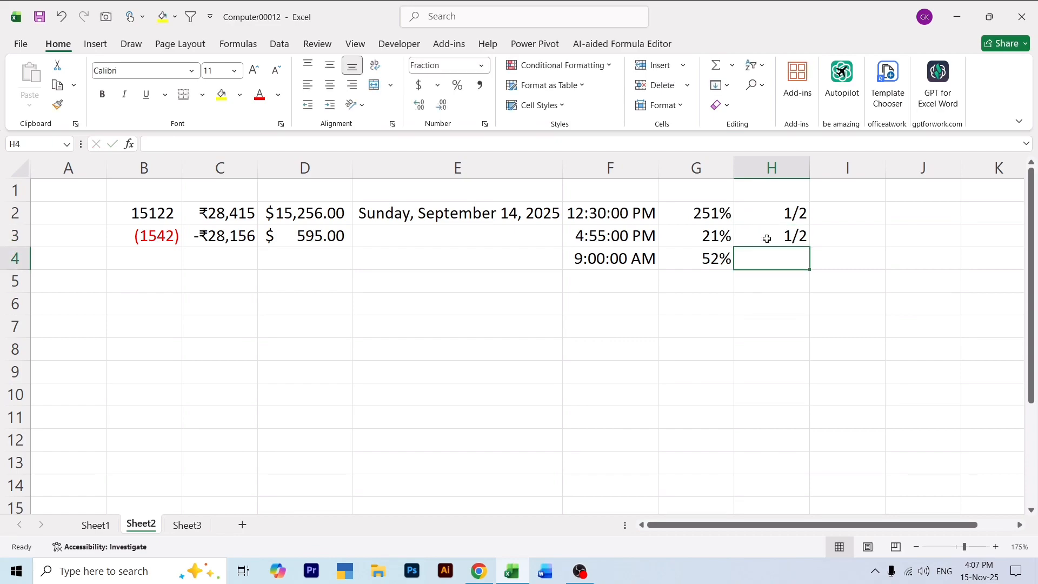
# Compare the fractions displayed in cells H2 and H3 with their underlying values, leaving the cell contents as they are.
pyautogui.click(771, 210)
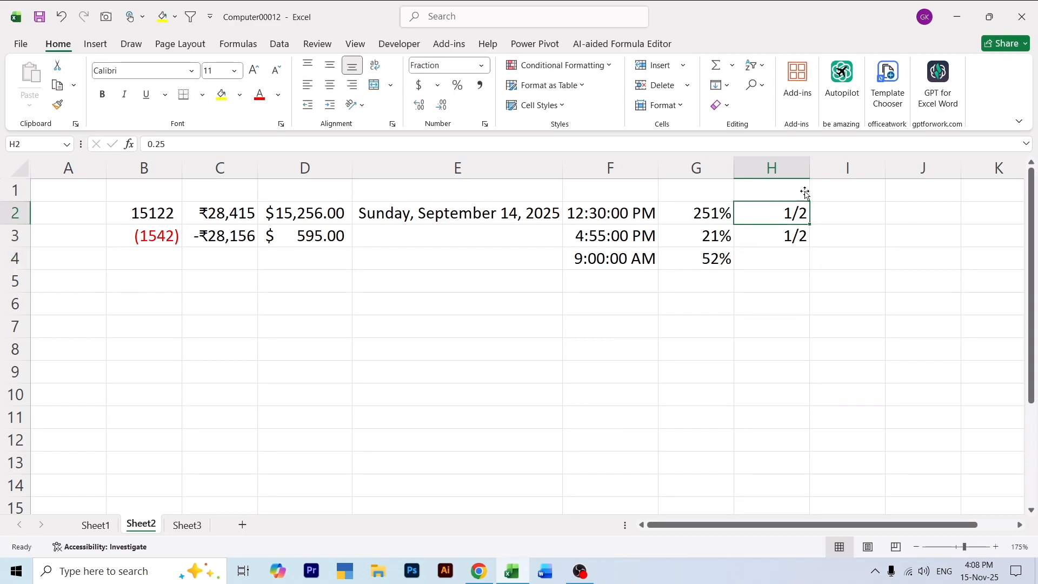
pyautogui.doubleClick(171, 144)
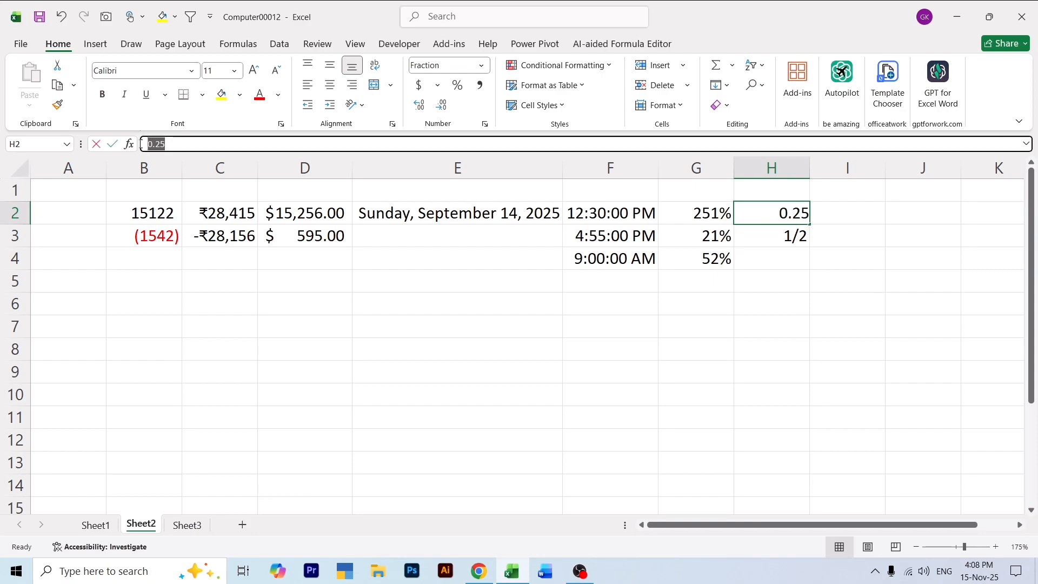
pyautogui.click(777, 241)
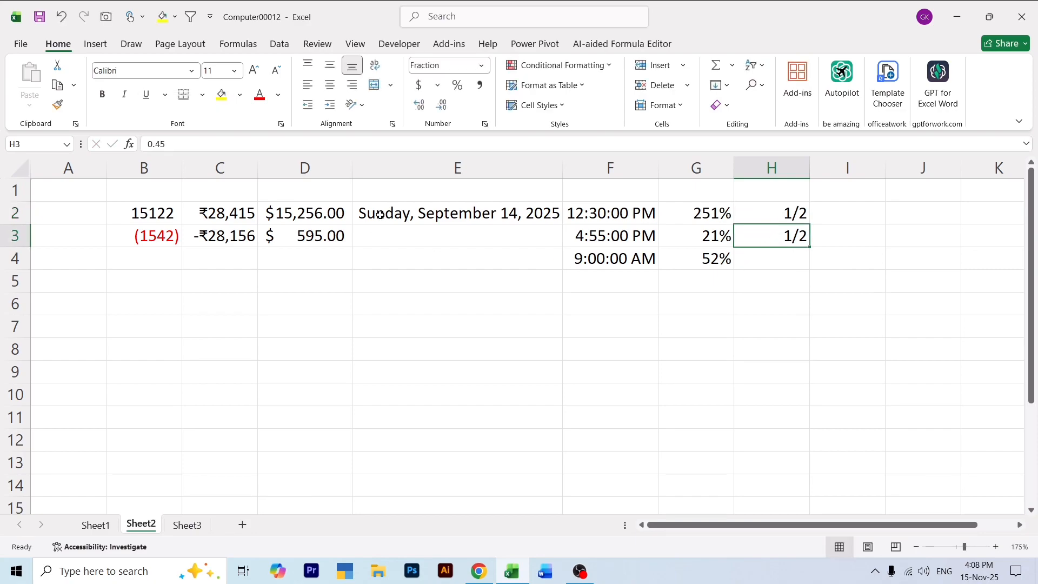
pyautogui.doubleClick(170, 144)
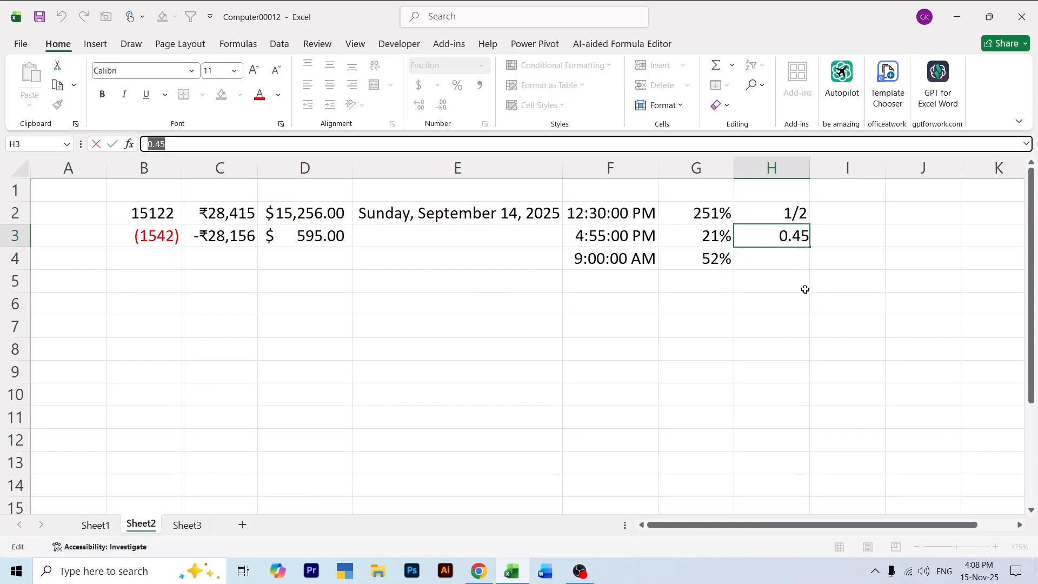
pyautogui.click(778, 260)
pyautogui.click(779, 233)
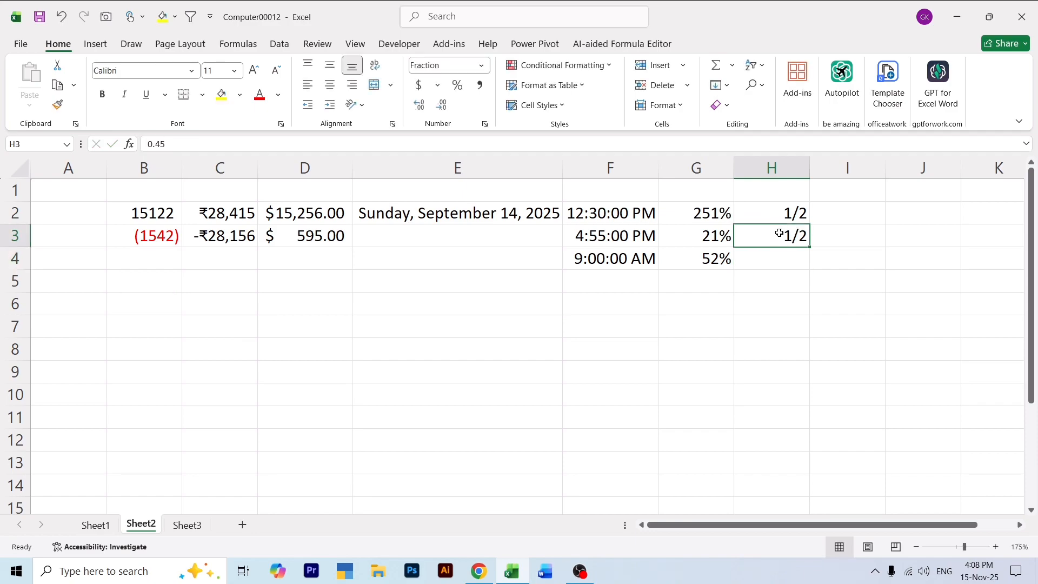
pyautogui.click(780, 270)
pyautogui.click(781, 233)
pyautogui.click(214, 142)
pyautogui.click(801, 253)
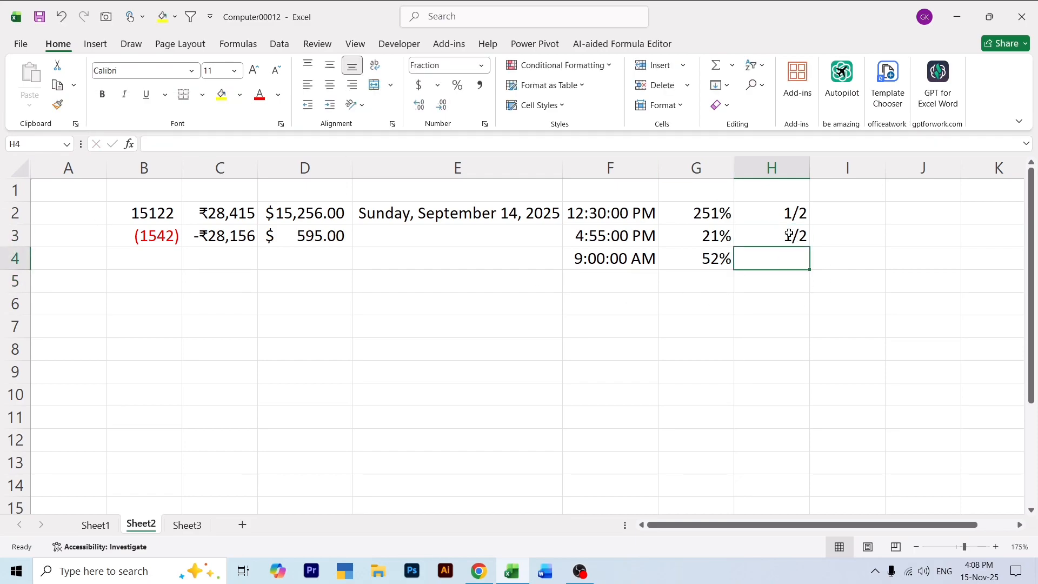
# Inspect the underlying decimal in cell H3, leaving the cell contents as they are.
pyautogui.click(789, 235)
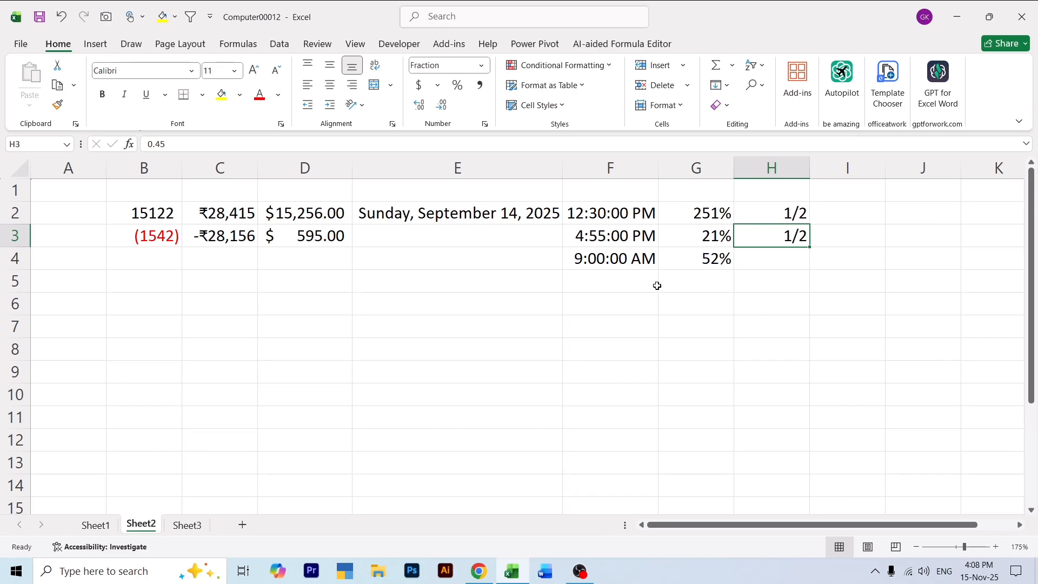
pyautogui.press('F2')
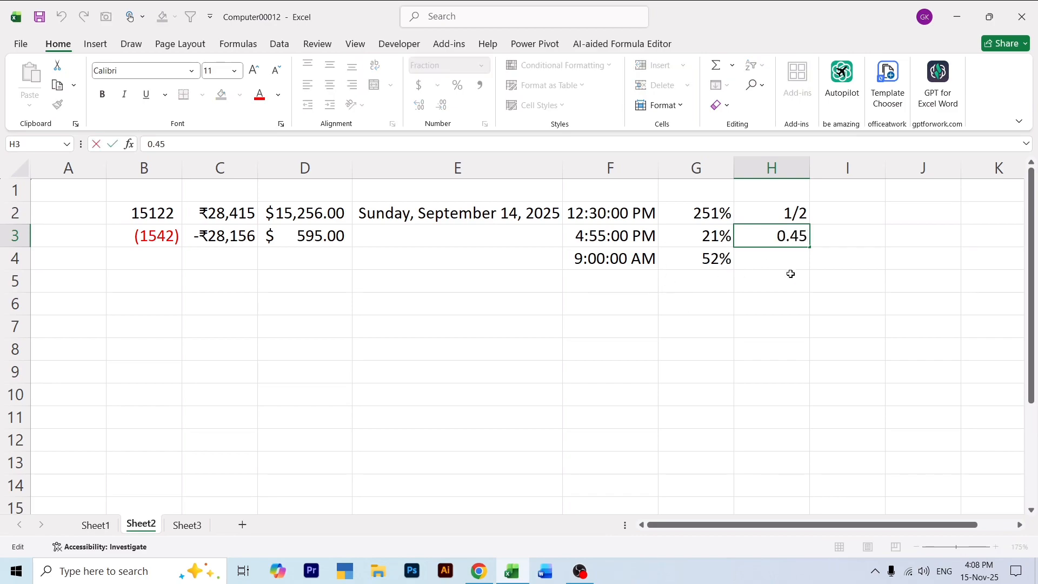
pyautogui.press('Escape')
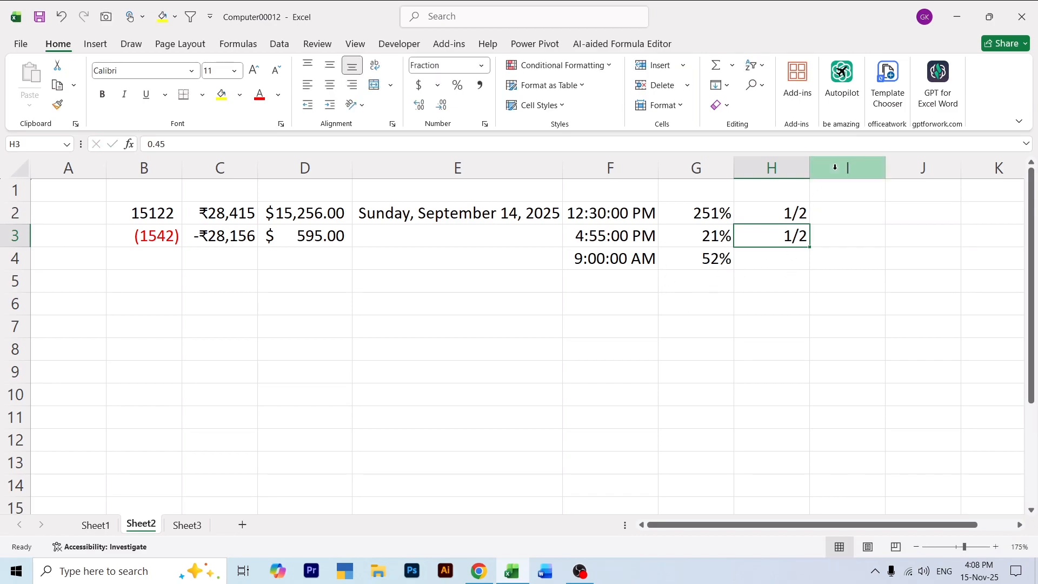
# Apply the Scientific number format with 0 decimal places to the whole of column I.
pyautogui.click(838, 166)
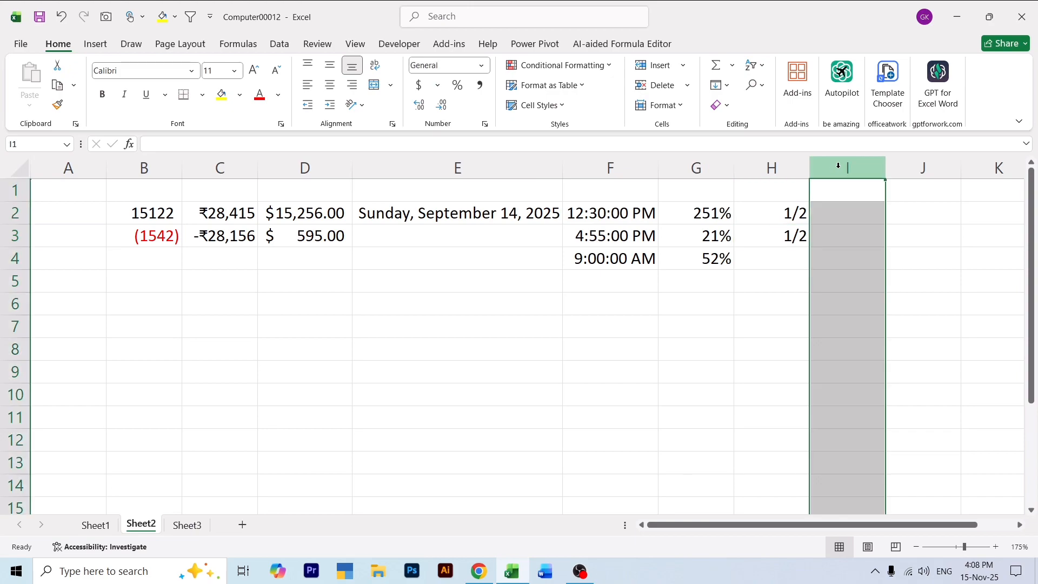
pyautogui.click(609, 69)
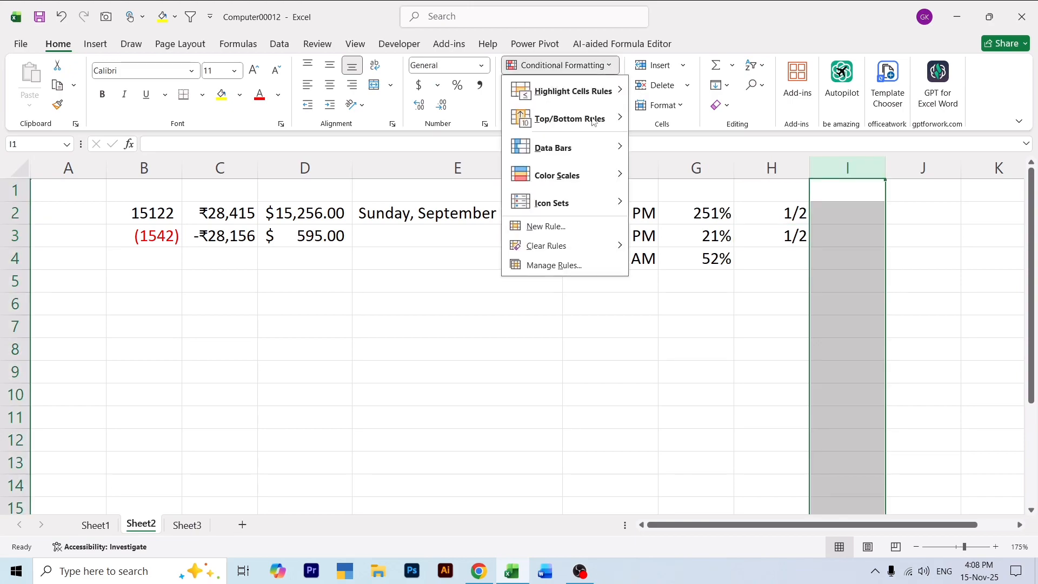
pyautogui.click(484, 67)
pyautogui.click(484, 68)
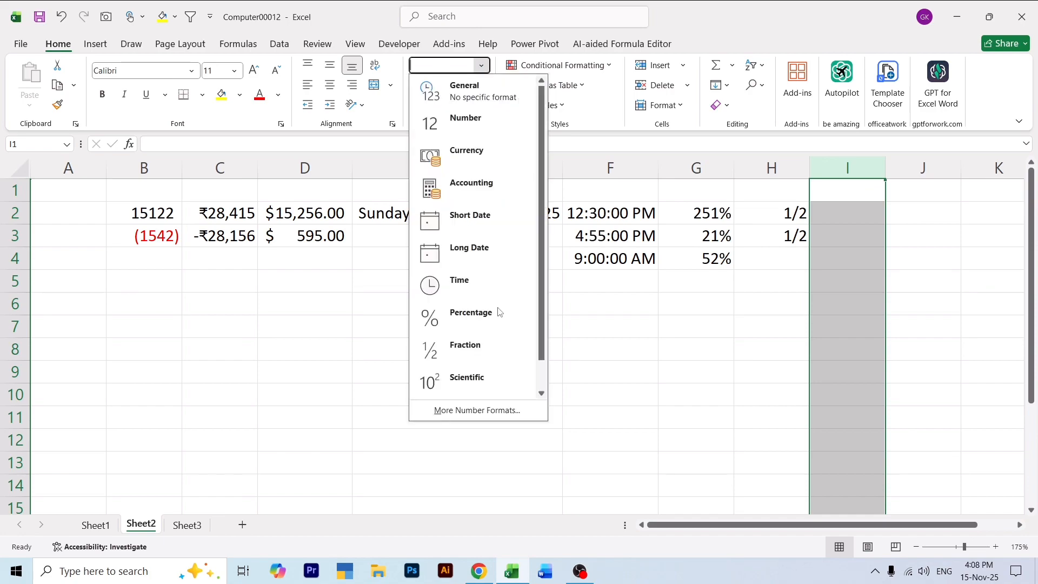
pyautogui.click(463, 412)
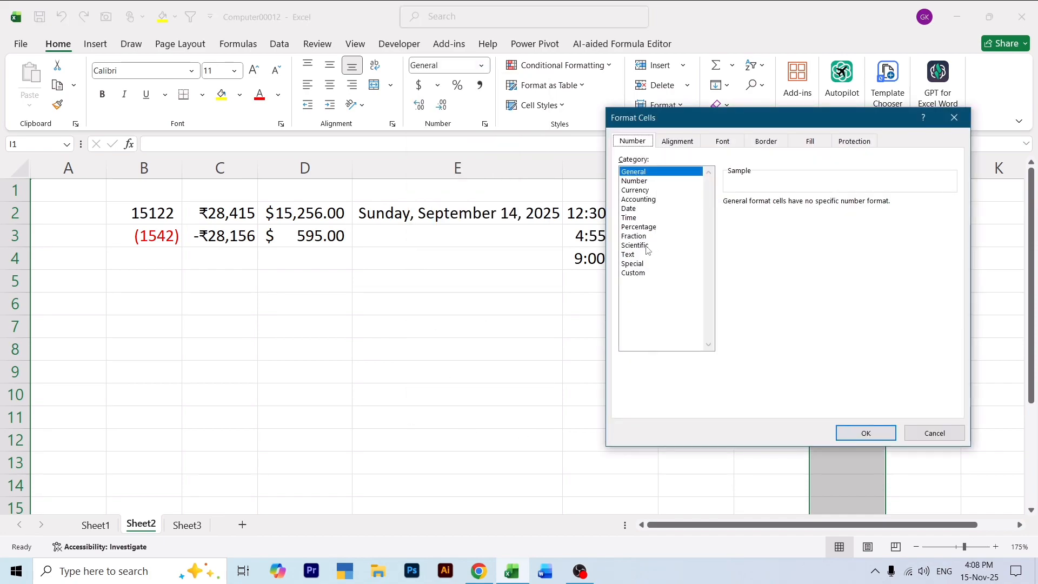
pyautogui.click(641, 246)
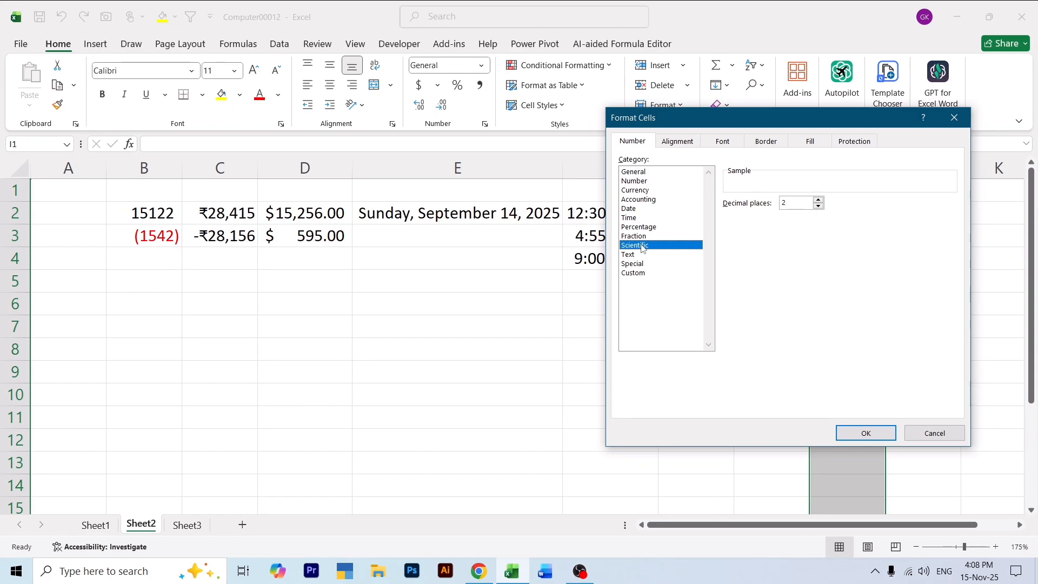
pyautogui.click(819, 206)
pyautogui.click(864, 434)
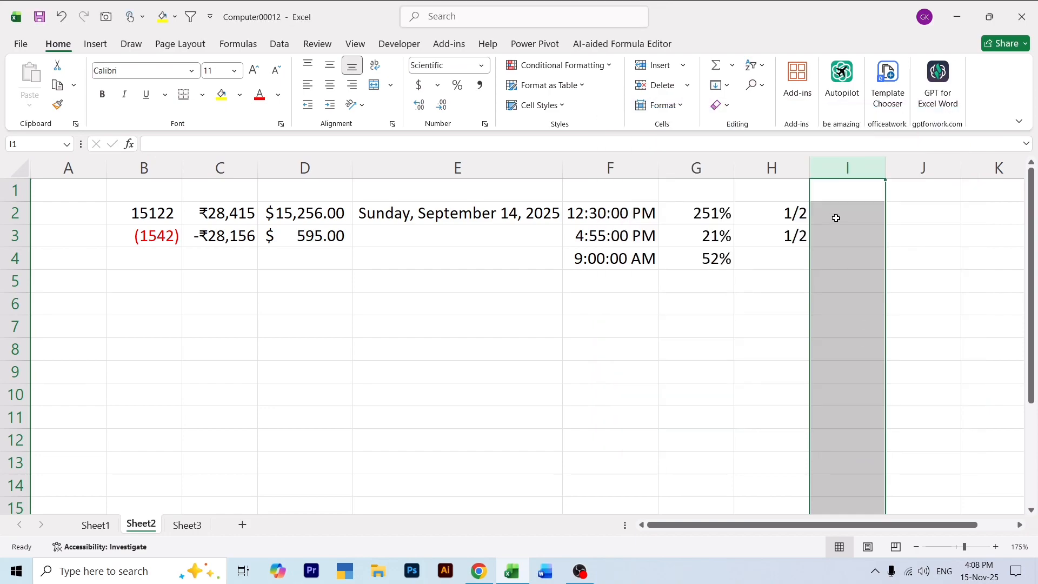
pyautogui.click(835, 216)
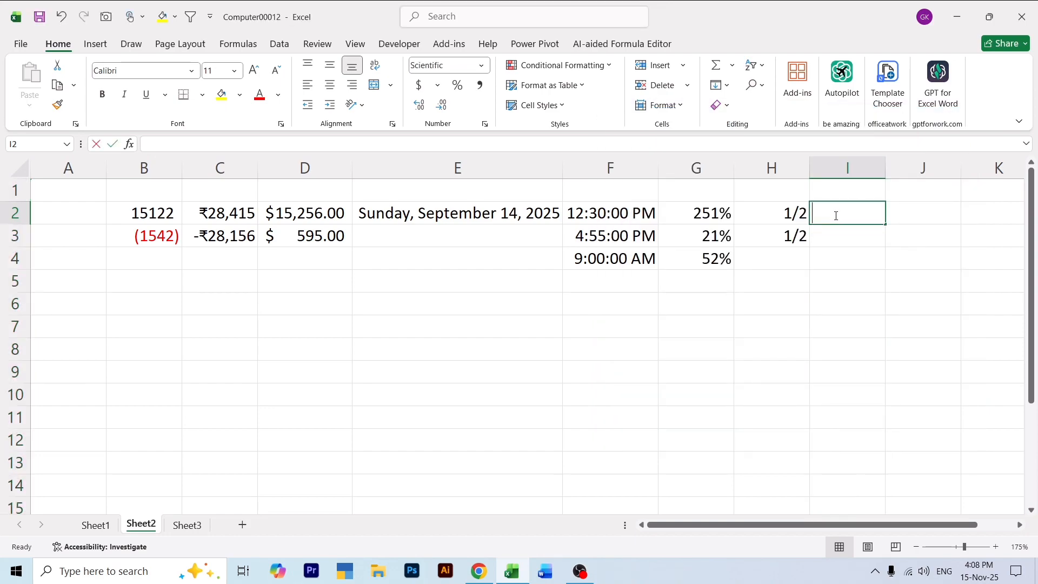
pyautogui.write('151255155')
pyautogui.press('Return')
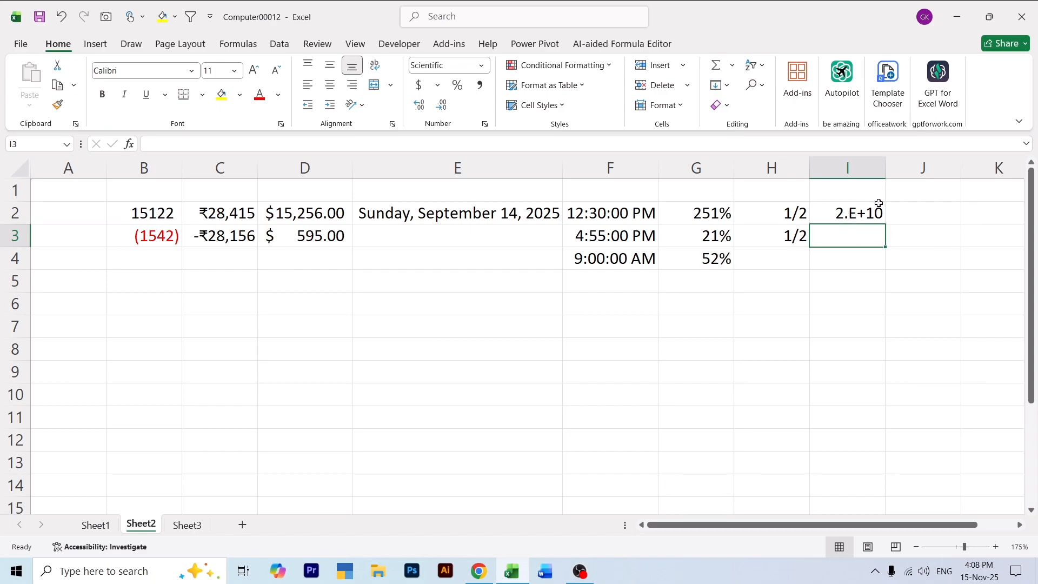
pyautogui.click(895, 214)
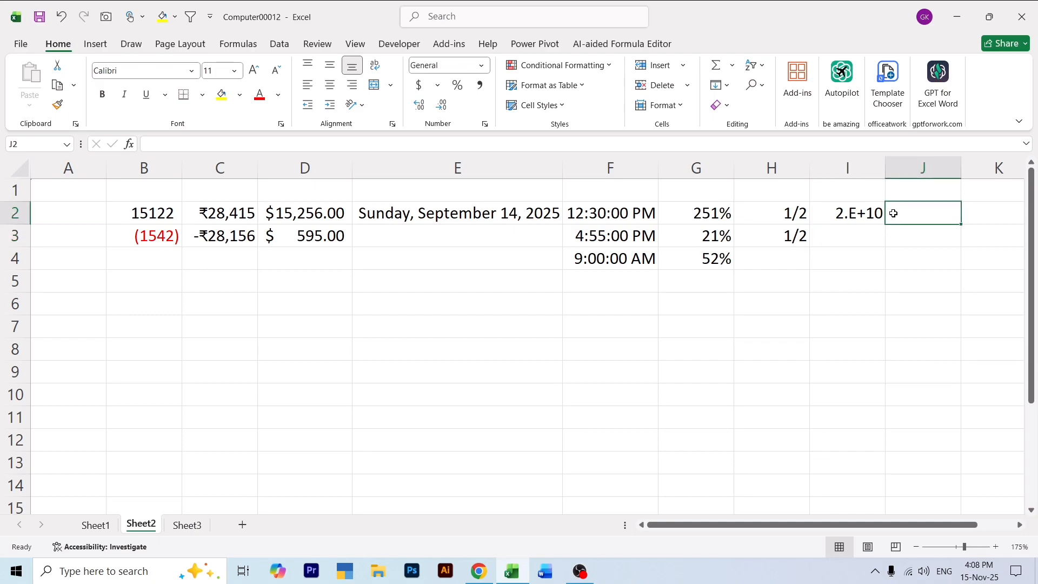
pyautogui.write('84164916546')
pyautogui.press('Return')
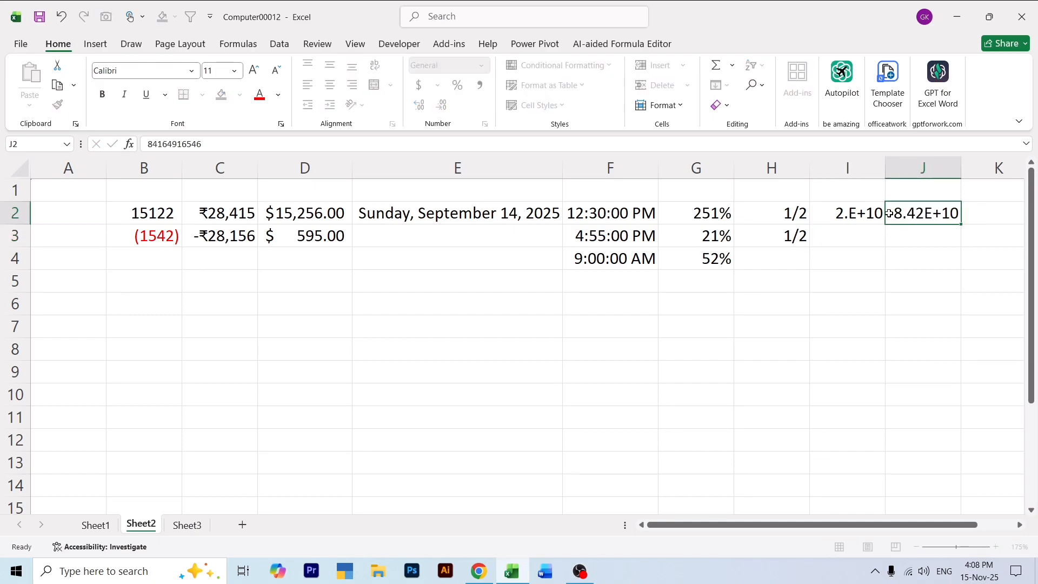
pyautogui.click(921, 212)
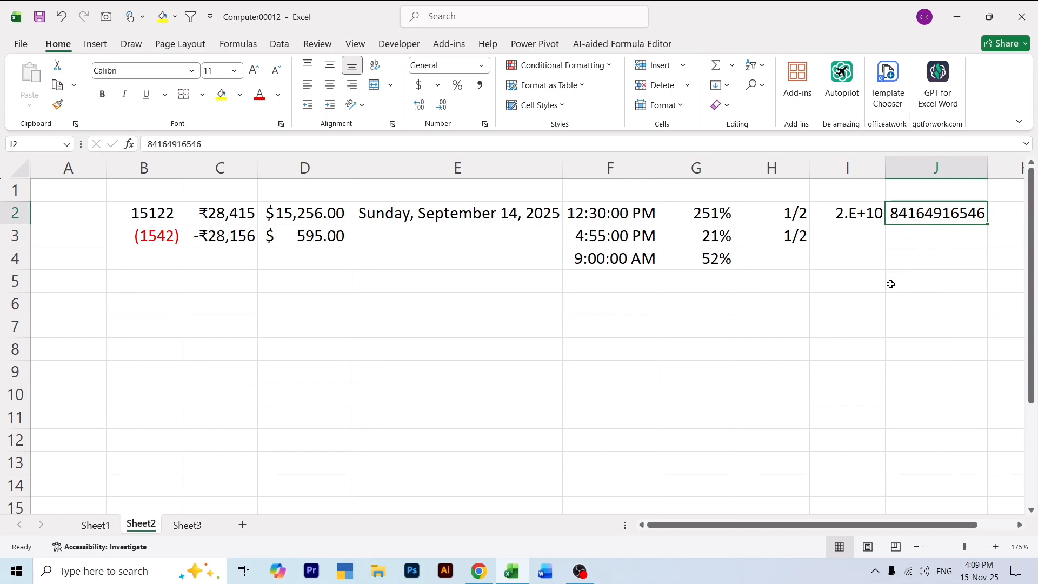
# Clear the number from cell J2 and make column I slightly narrower.
pyautogui.moveTo(42, 196); pyautogui.dragTo(1032, 242)
pyautogui.moveTo(782, 525); pyautogui.dragTo(664, 524)
pyautogui.click(867, 258)
pyautogui.click(929, 212)
pyautogui.press('Delete')
pyautogui.press('Left')
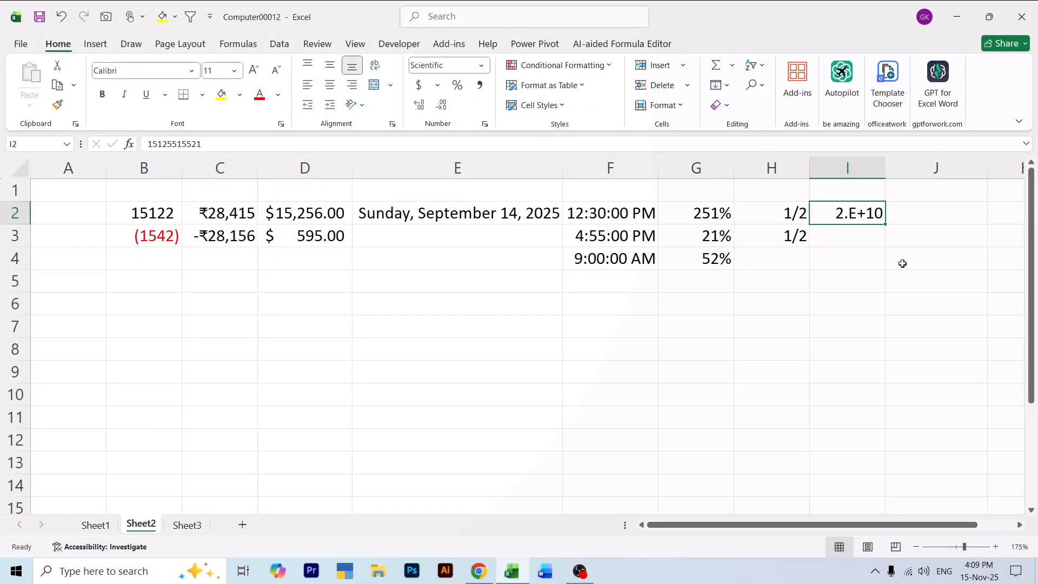
pyautogui.moveTo(885, 170); pyautogui.dragTo(880, 171)
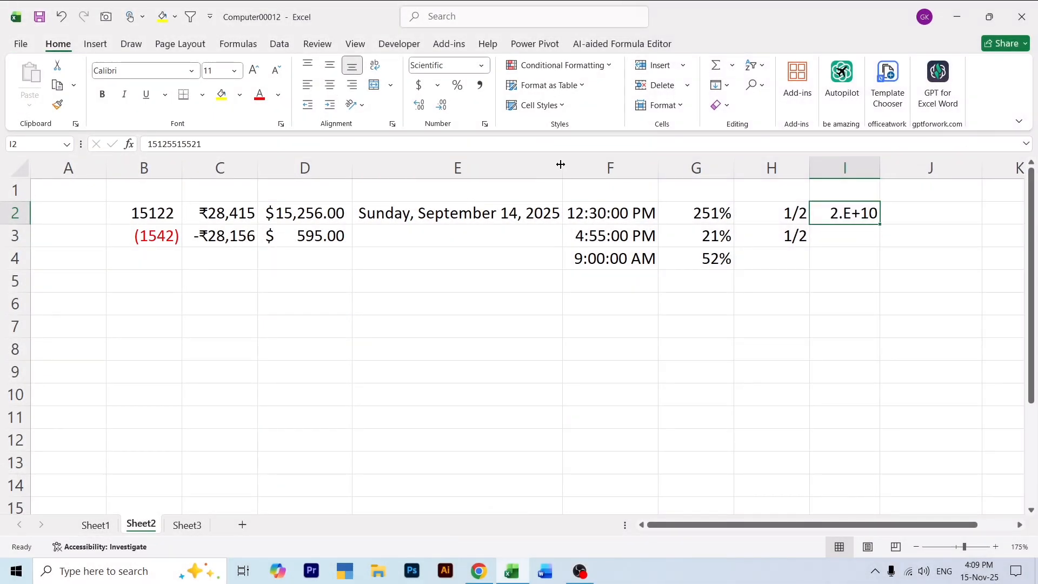
# Apply the Text number format to the whole of column J.
pyautogui.click(912, 168)
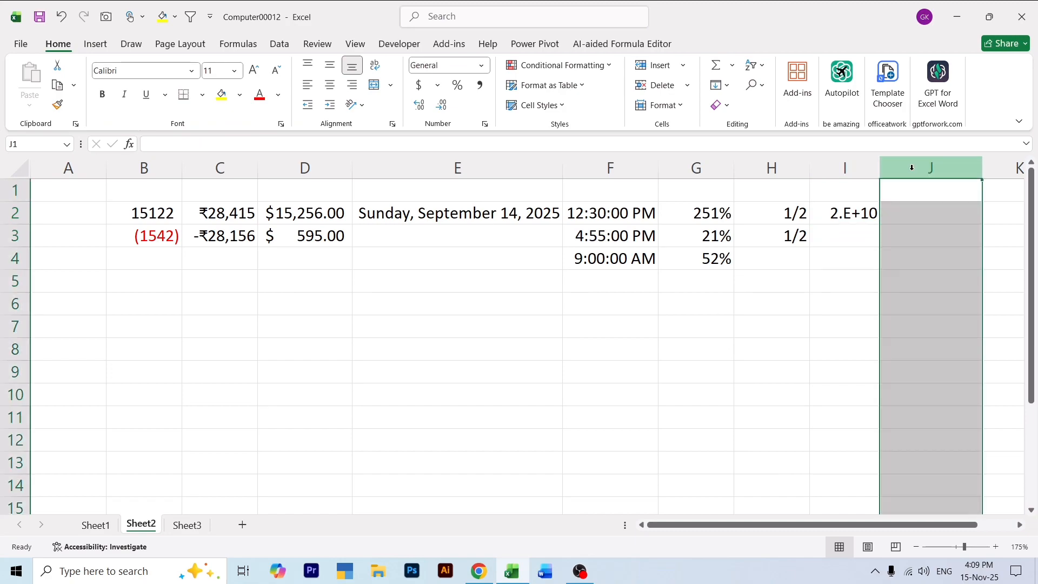
pyautogui.click(481, 66)
pyautogui.click(471, 411)
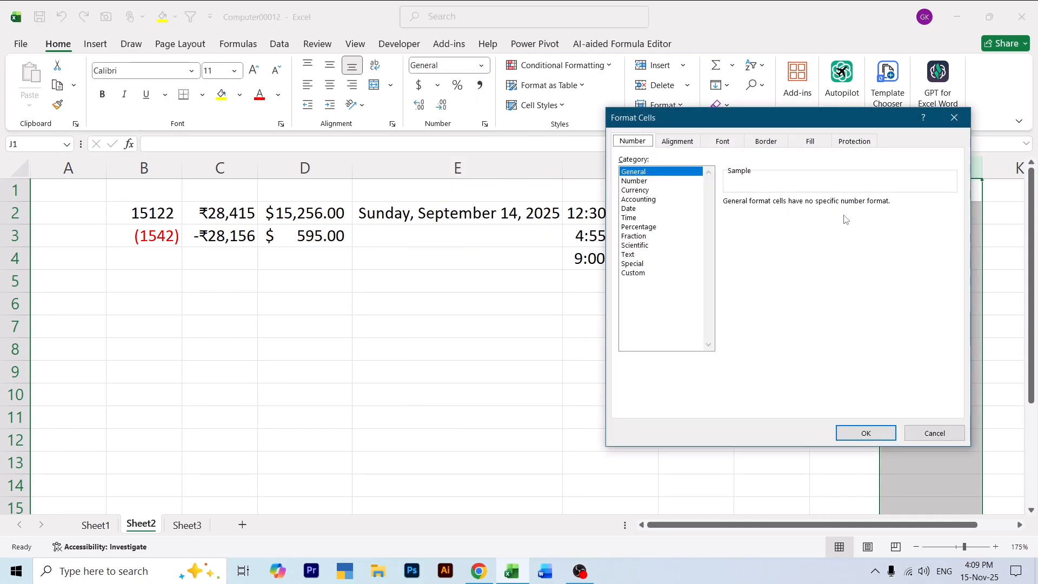
pyautogui.click(640, 256)
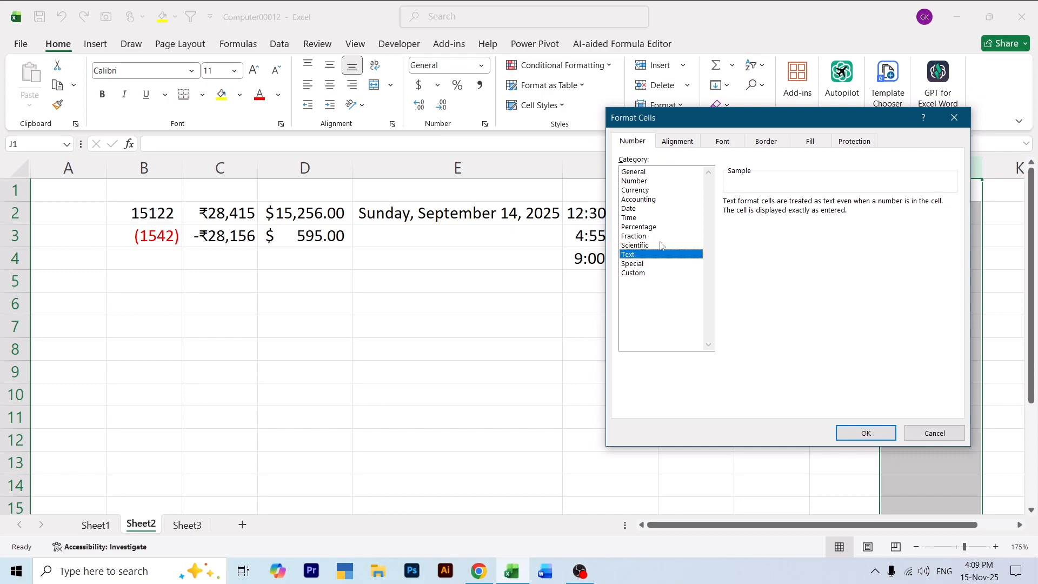
pyautogui.click(865, 434)
pyautogui.click(916, 209)
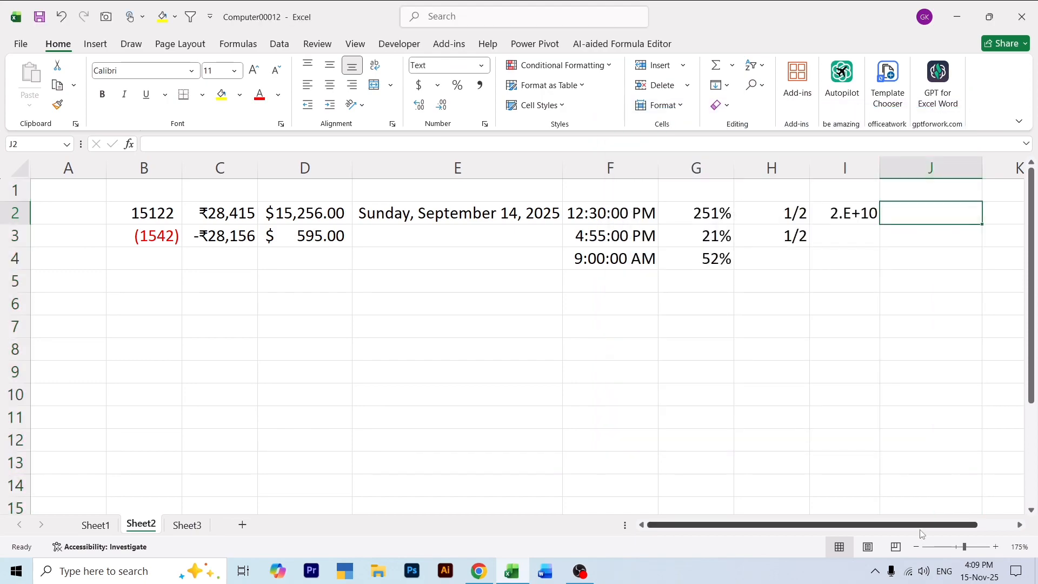
pyautogui.click(1008, 528)
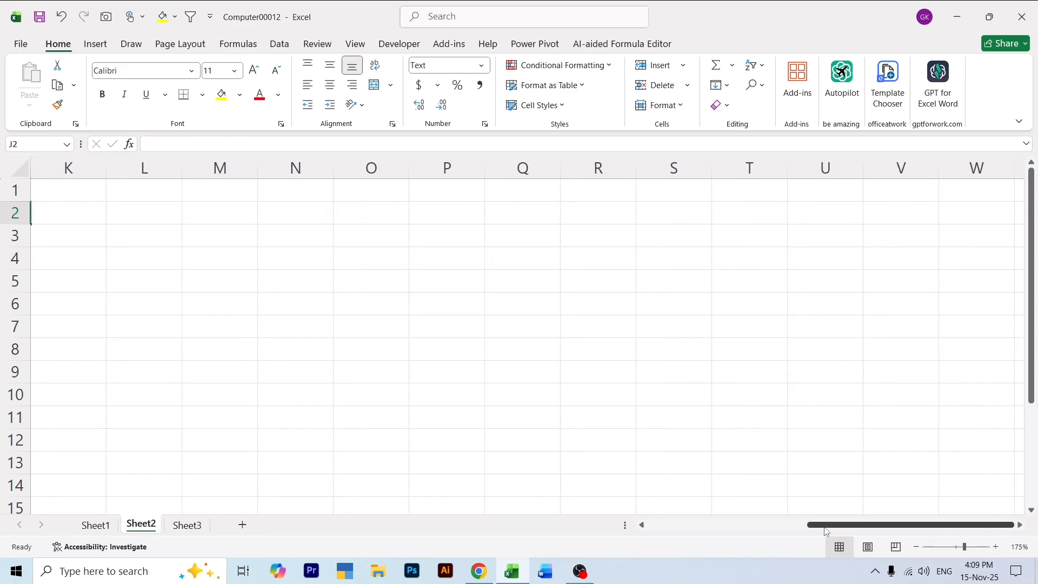
pyautogui.moveTo(814, 525); pyautogui.dragTo(709, 525)
pyautogui.click(708, 250)
pyautogui.click(711, 219)
pyautogui.click(793, 212)
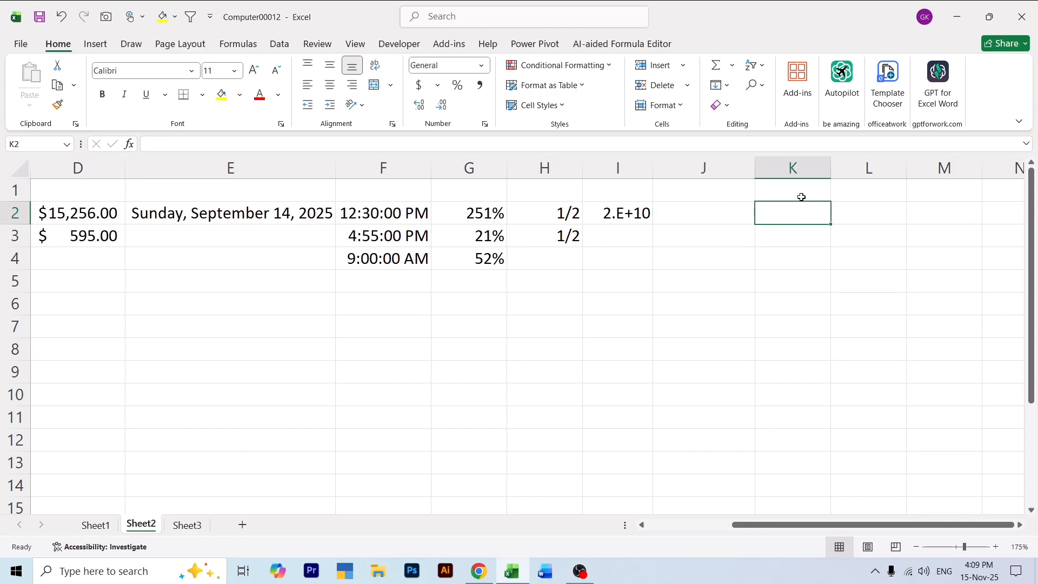
pyautogui.write('184513289')
pyautogui.press('Return')
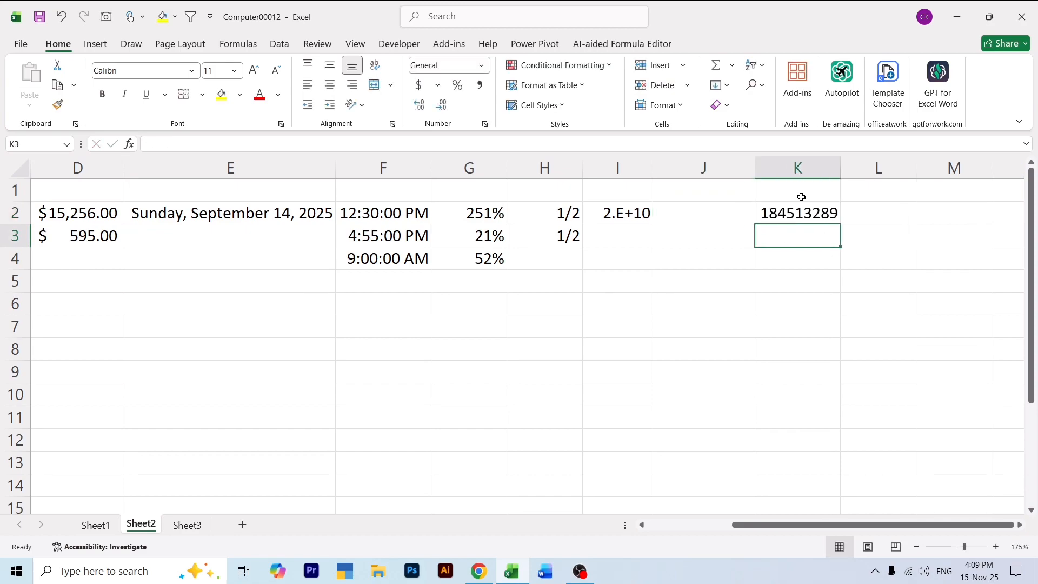
pyautogui.hotkey('ctrl', 'z')
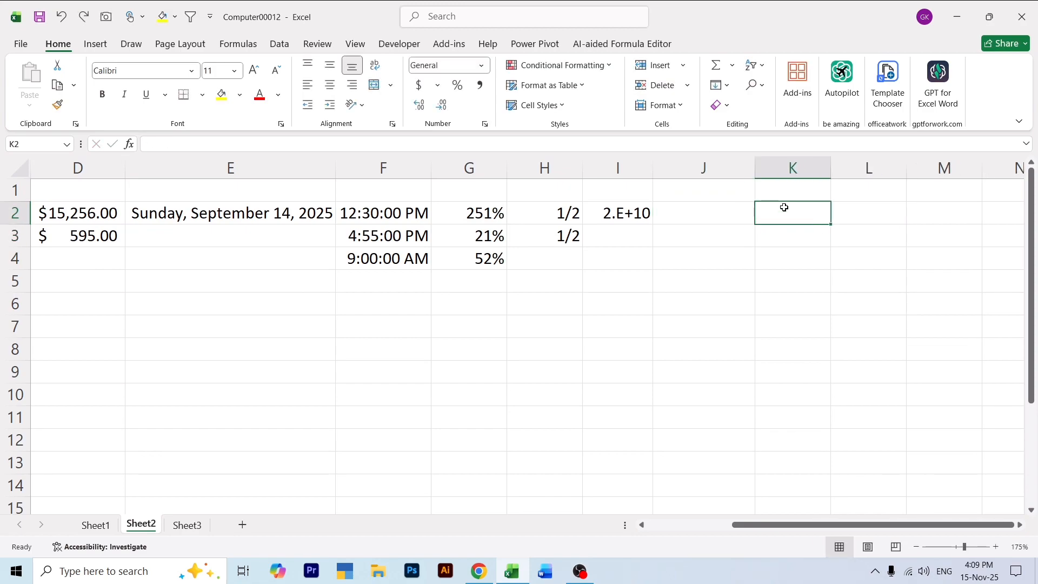
# Enter 2, 3, 5 and 5 in cells K2 to K5 and select them to check their summary calculations.
pyautogui.doubleClick(785, 208)
pyautogui.write('2')
pyautogui.press('Return')
pyautogui.write('3')
pyautogui.press('Return')
pyautogui.write('5')
pyautogui.press('Return')
pyautogui.write('5')
pyautogui.press('Return')
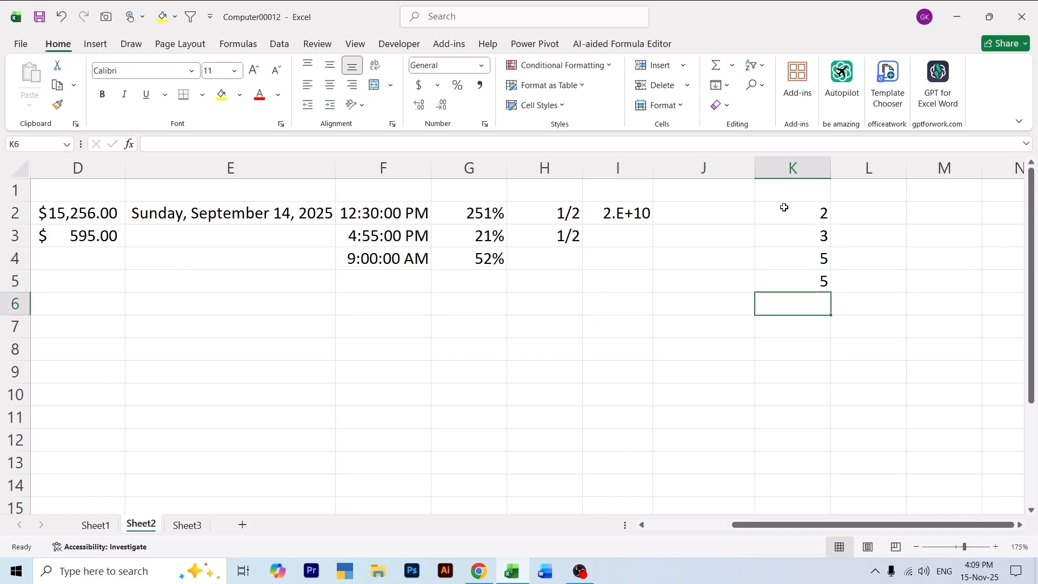
pyautogui.moveTo(785, 207); pyautogui.dragTo(792, 284)
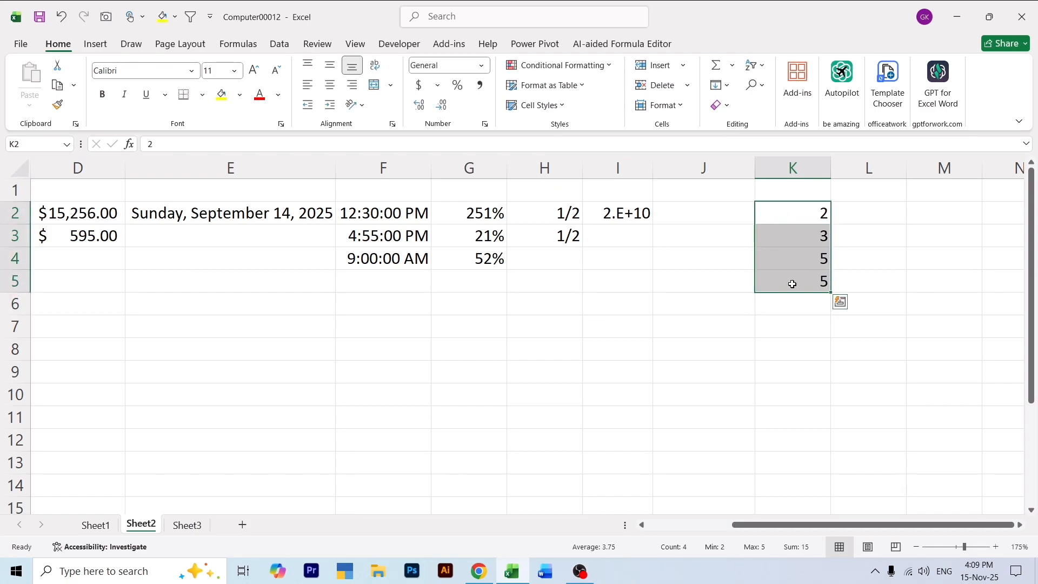
pyautogui.click(795, 212)
# Enter 2, 3, 6 and 5 in the Text-formatted cells J2 to J5.
pyautogui.click(717, 213)
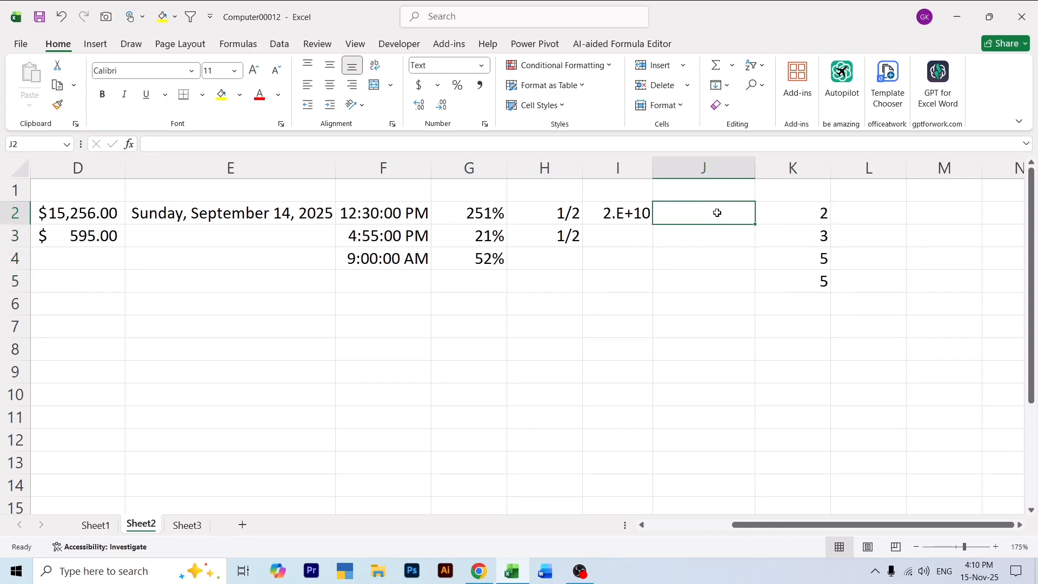
pyautogui.write('2')
pyautogui.press('Return')
pyautogui.write('3')
pyautogui.press('Return')
pyautogui.write('6')
pyautogui.press('Return')
pyautogui.write('5')
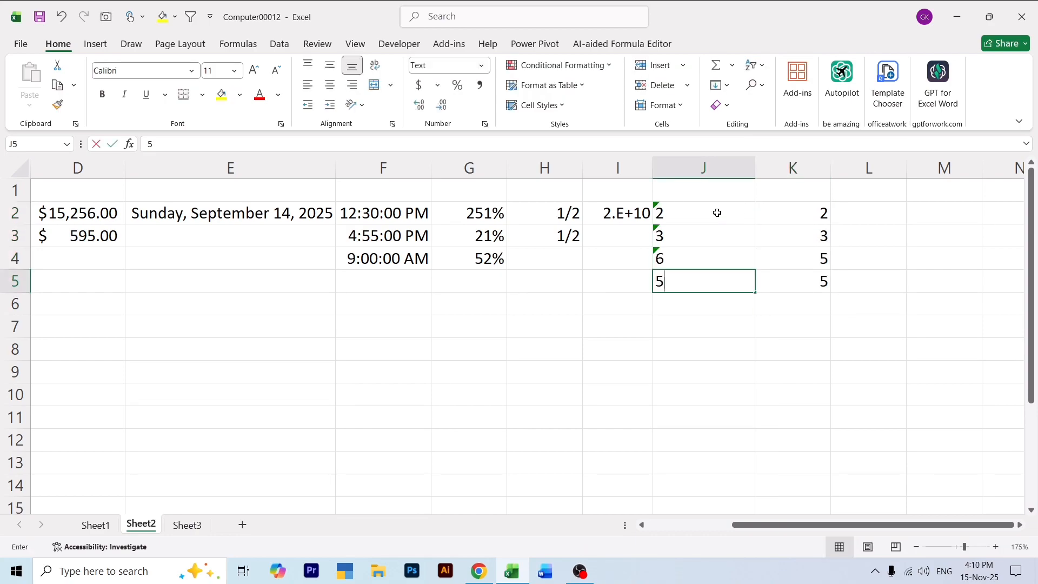
pyautogui.press('Return')
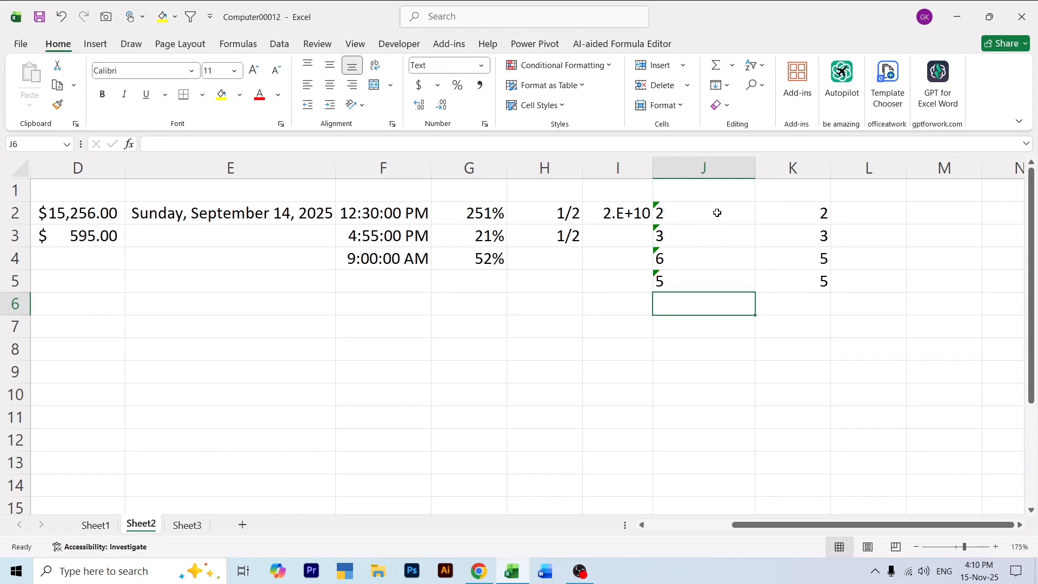
# Select the text entries in J2 to J5, and also J2 to K5, to compare how they are calculated in the summary.
pyautogui.moveTo(700, 215); pyautogui.dragTo(710, 278)
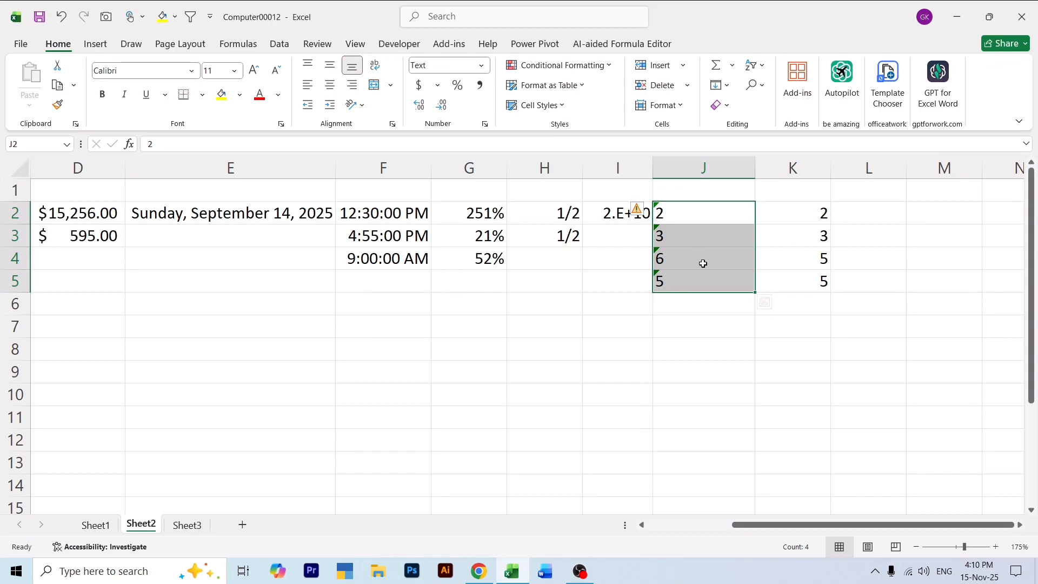
pyautogui.moveTo(669, 211); pyautogui.dragTo(675, 289)
pyautogui.moveTo(521, 325); pyautogui.dragTo(609, 404)
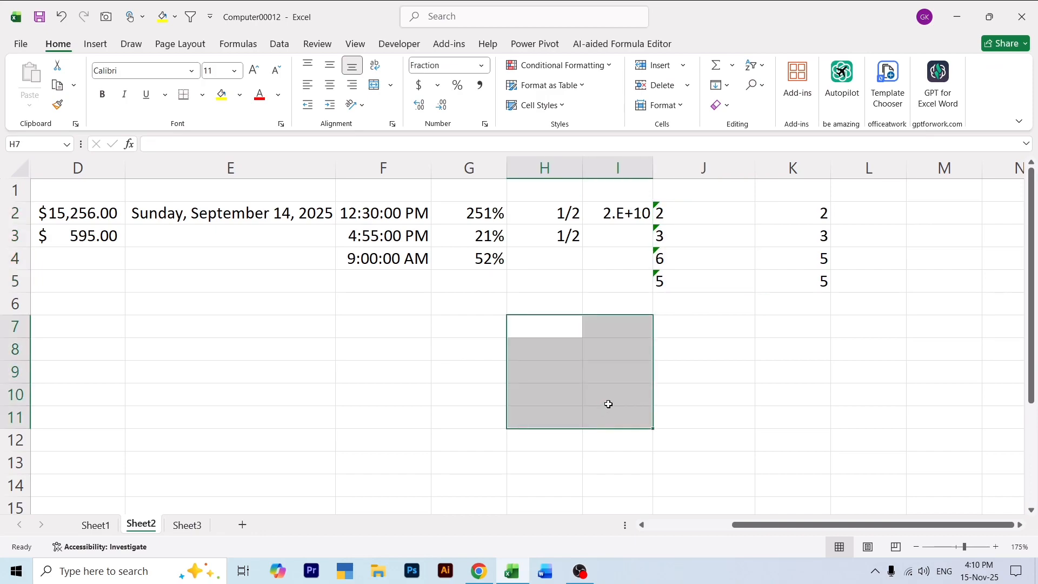
pyautogui.click(674, 353)
pyautogui.moveTo(677, 207); pyautogui.dragTo(764, 282)
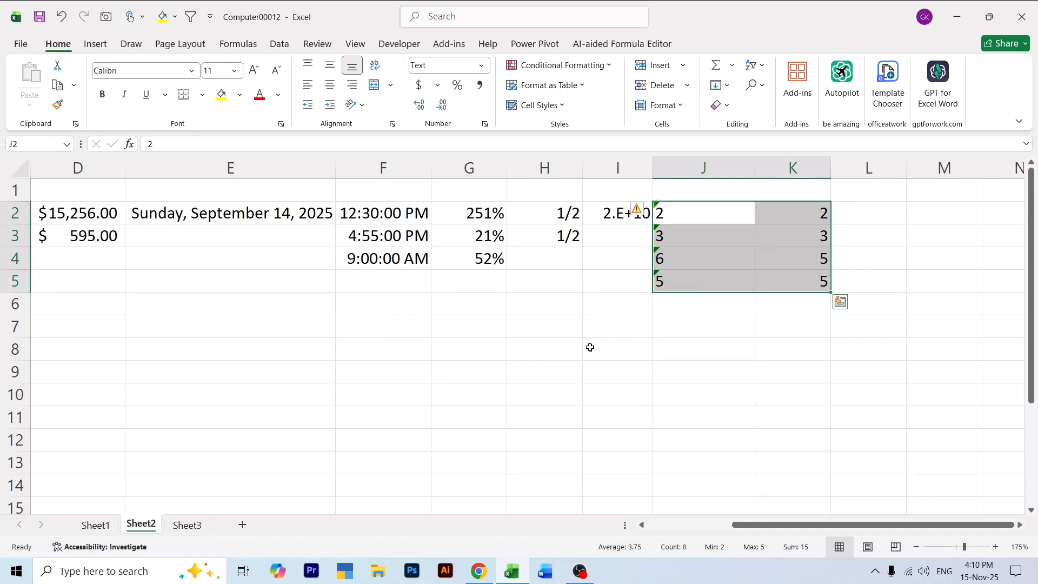
# Examine the Special number formats, including ZIP Code + 4, and the Custom format codes for cell I8, without applying any of them.
pyautogui.click(619, 347)
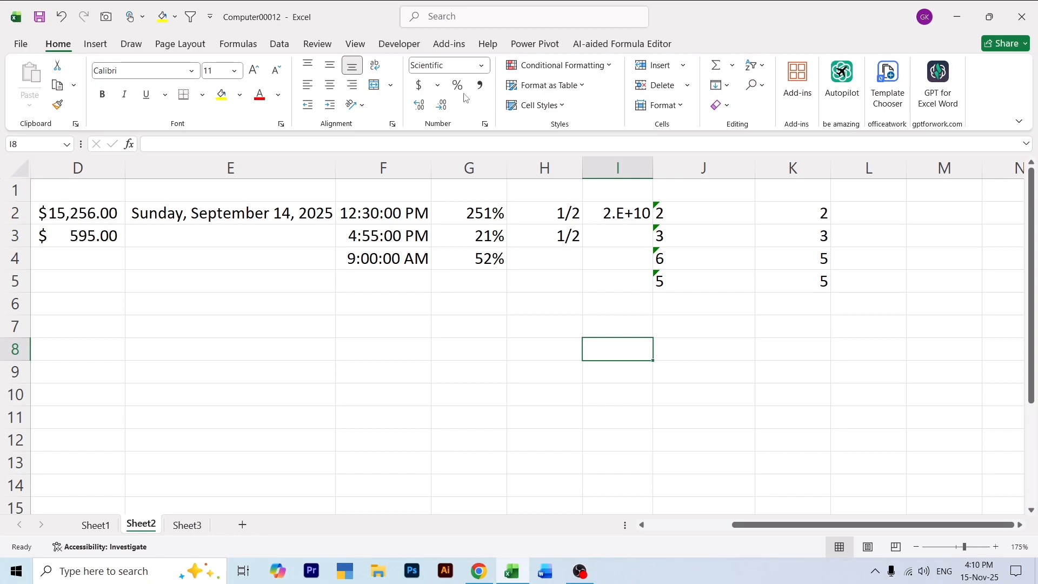
pyautogui.click(481, 66)
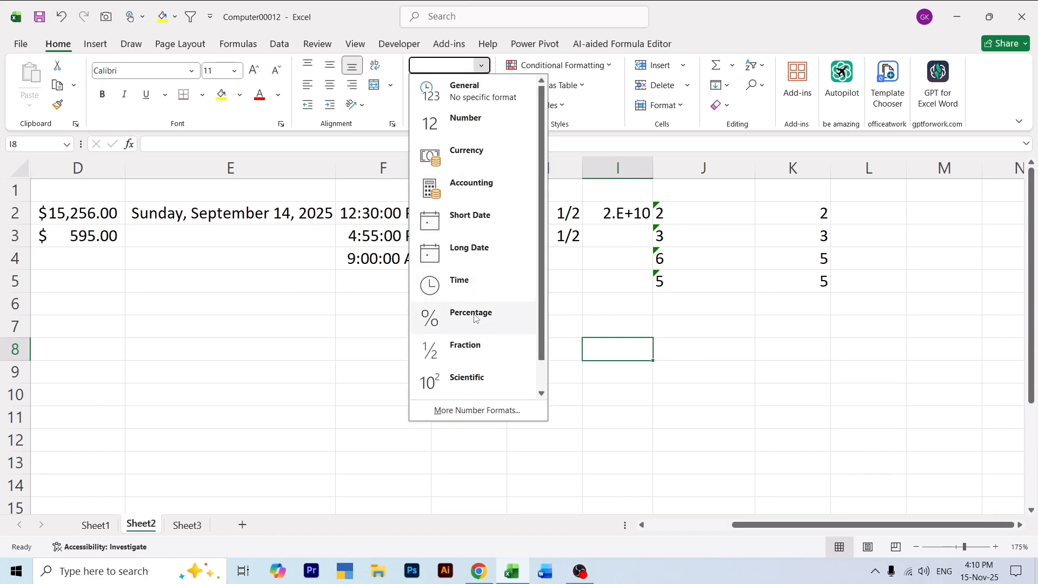
pyautogui.click(469, 411)
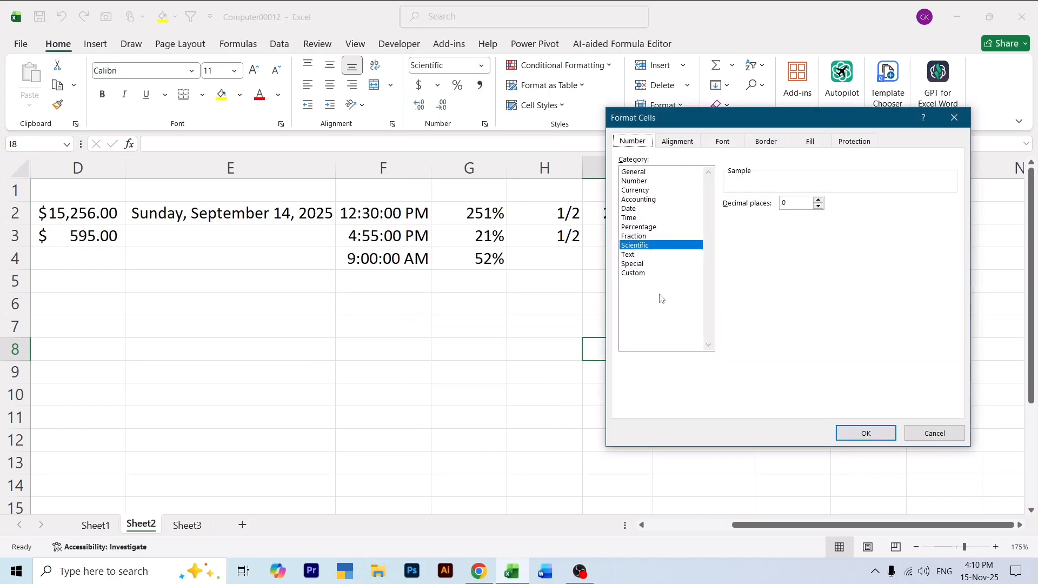
pyautogui.click(644, 264)
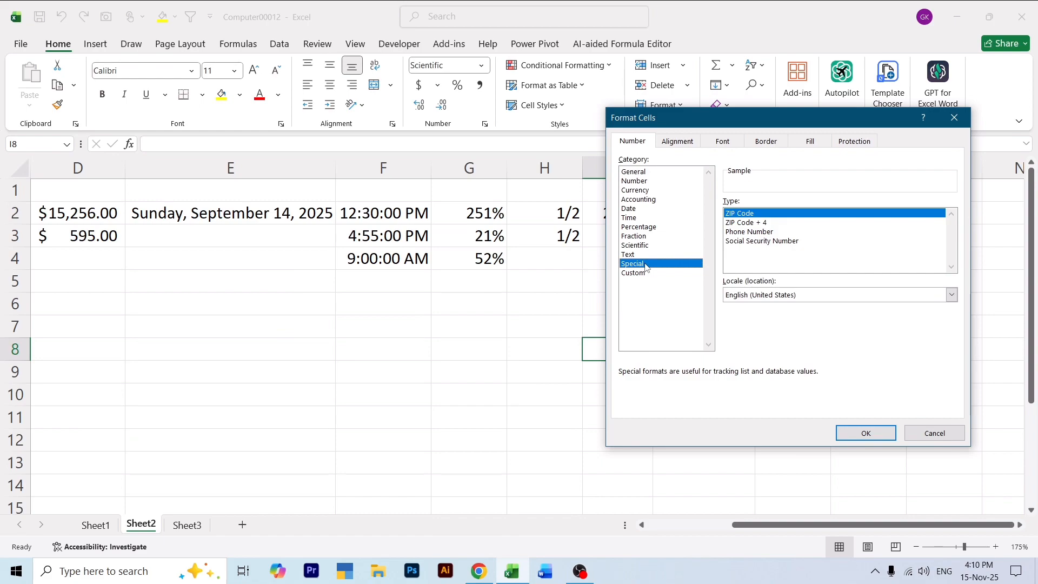
pyautogui.click(744, 223)
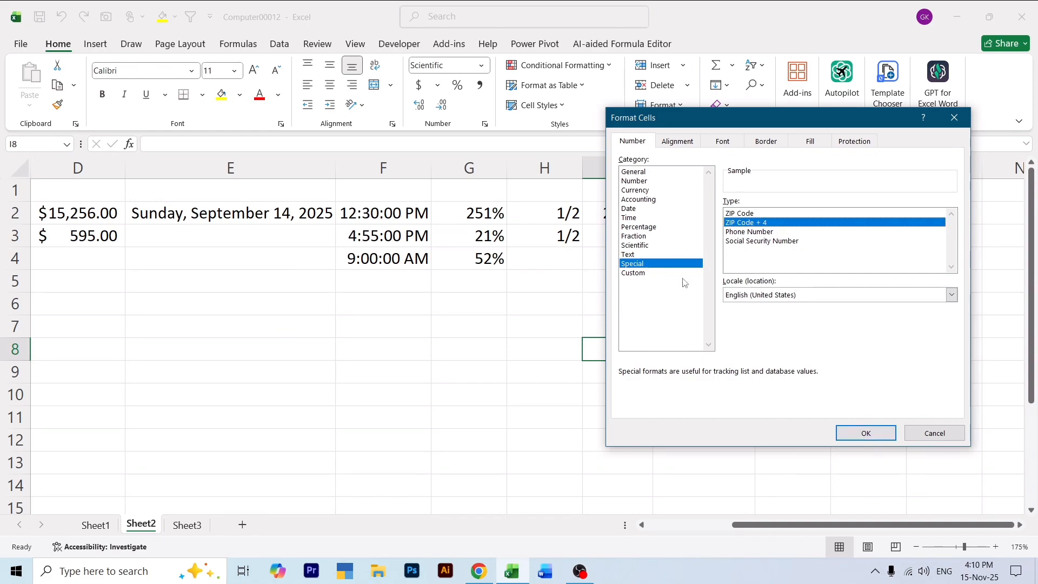
pyautogui.click(654, 274)
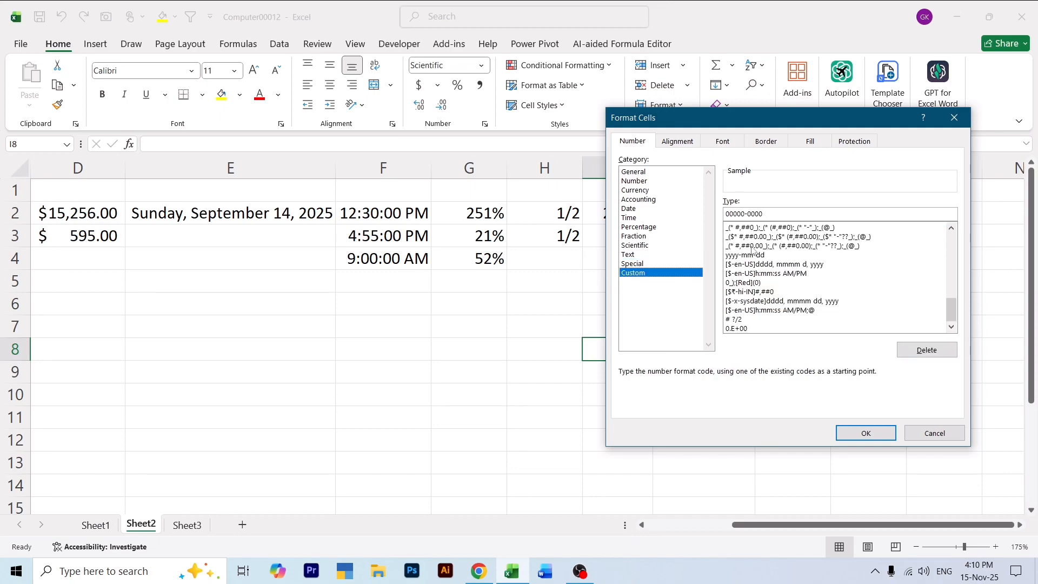
pyautogui.moveTo(763, 118); pyautogui.dragTo(627, 148)
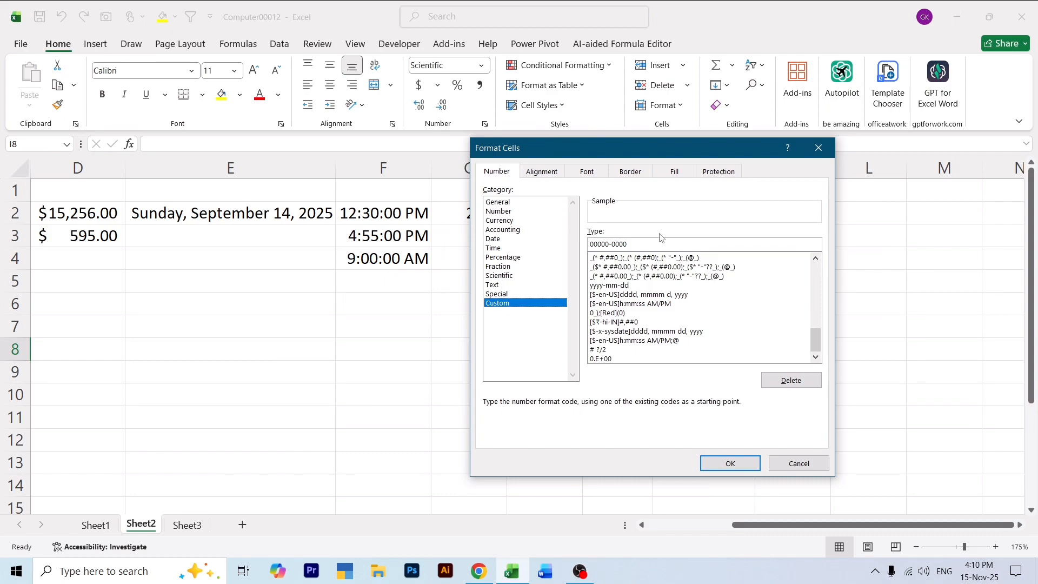
pyautogui.click(806, 468)
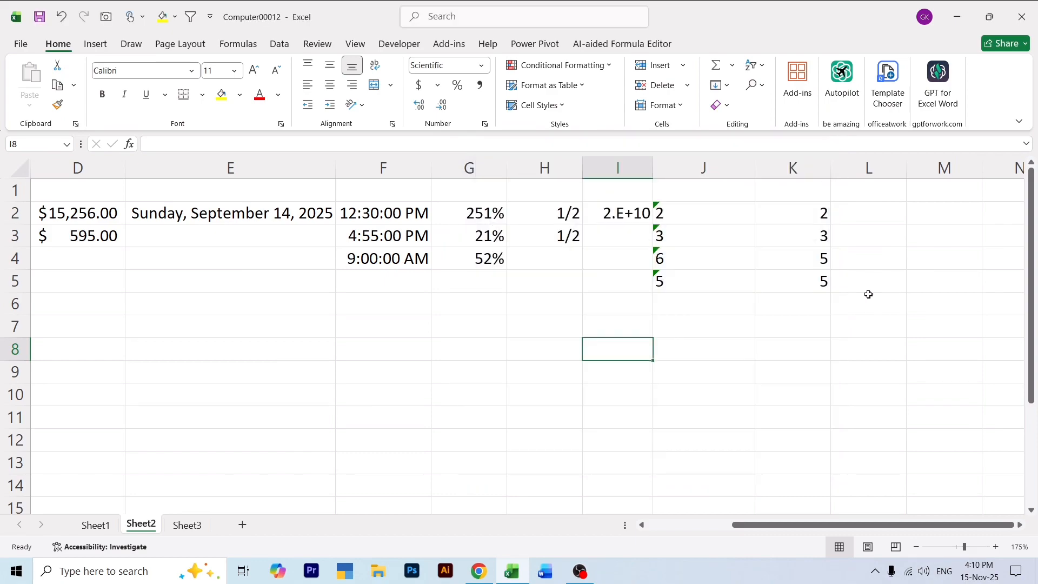
pyautogui.moveTo(868, 294); pyautogui.dragTo(868, 285)
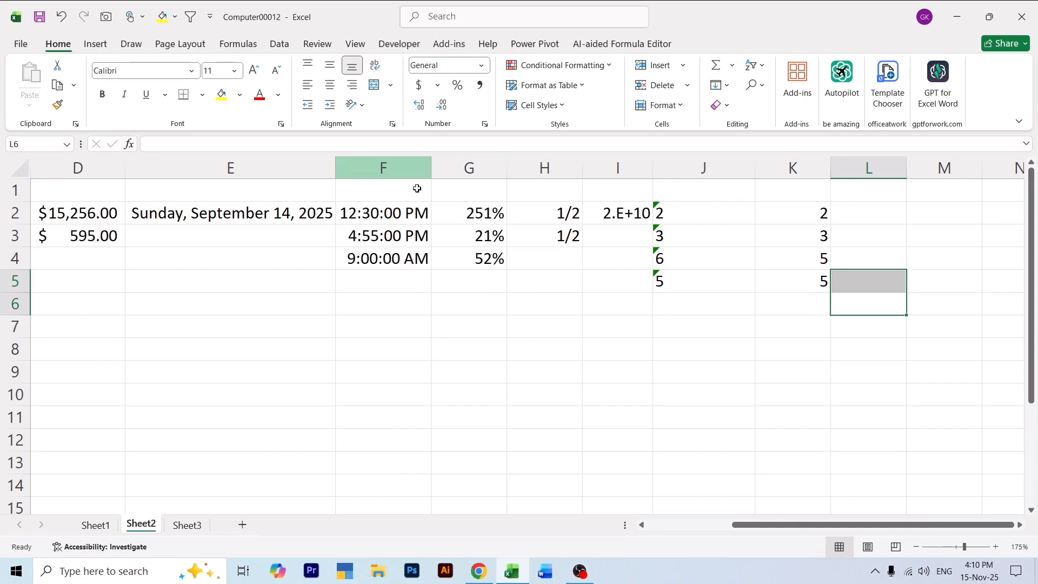